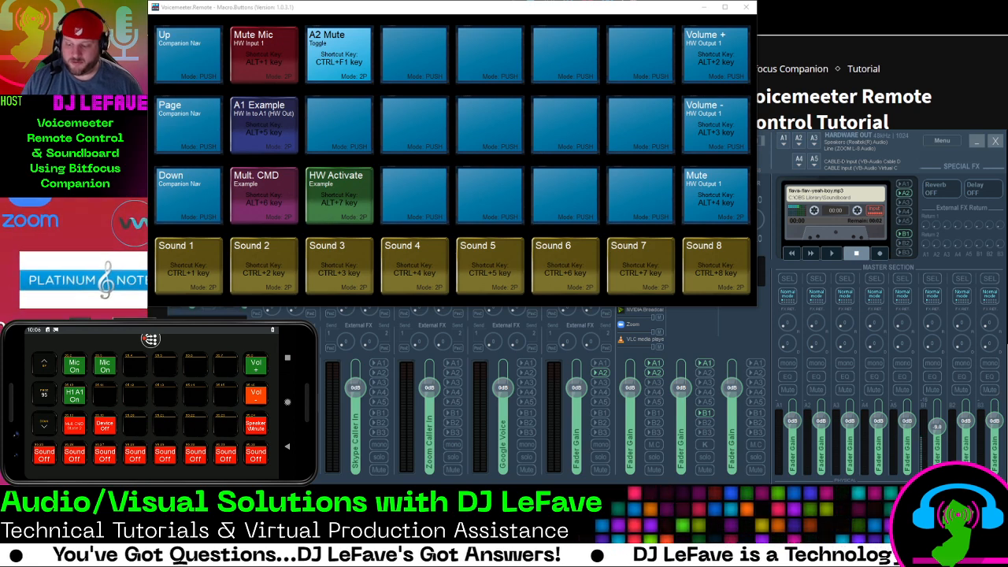
Play the soundboard clips assigned to the Sound 1 and Sound 2 macro buttons
{"action": "key", "text": "ctrl+1"}
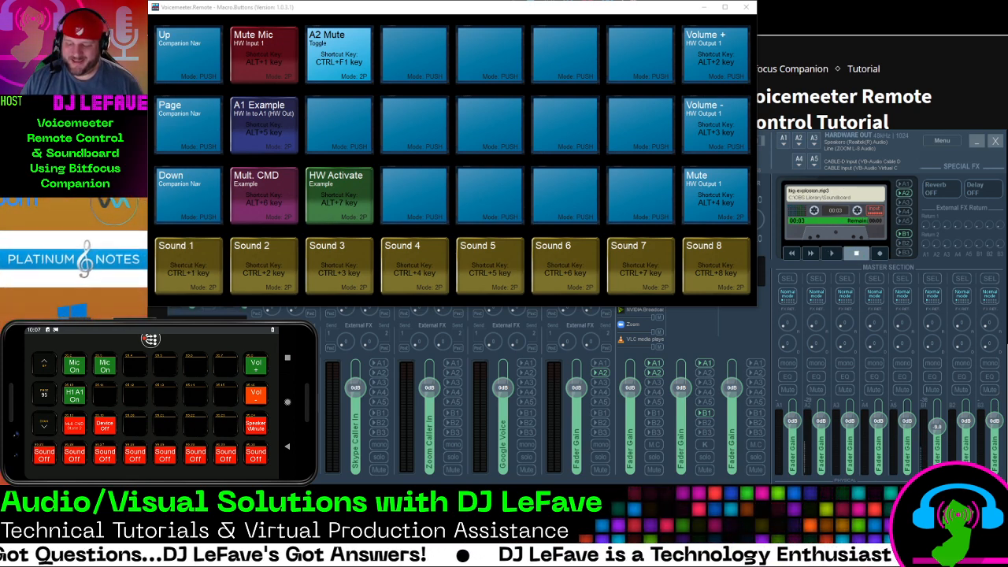
{"action": "key", "text": "ctrl+2"}
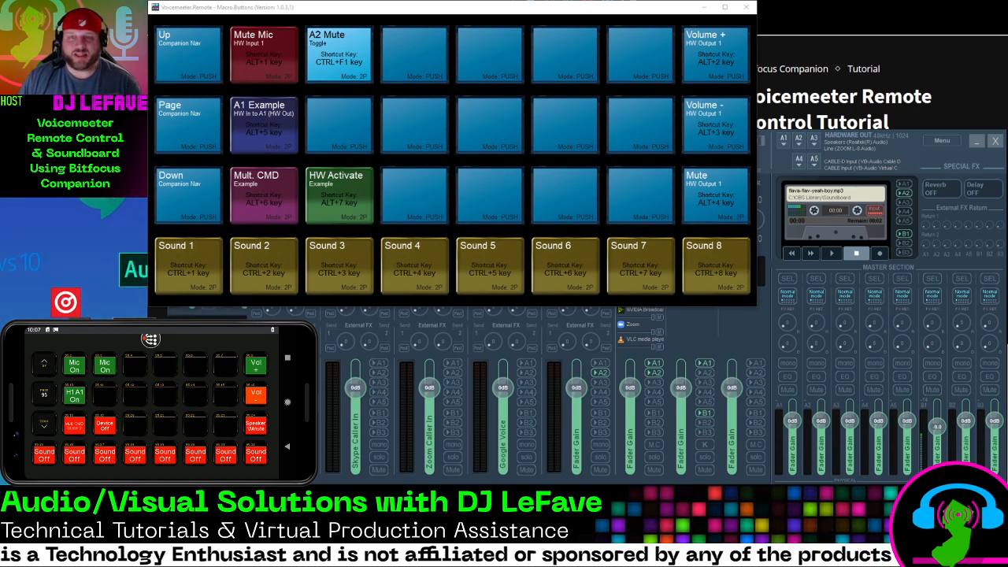
Switch to the browser, look through the Voicemeeter Remote Control Tutorial, and open its Resource Pack product page
{"action": "key", "text": "alt+Tab"}
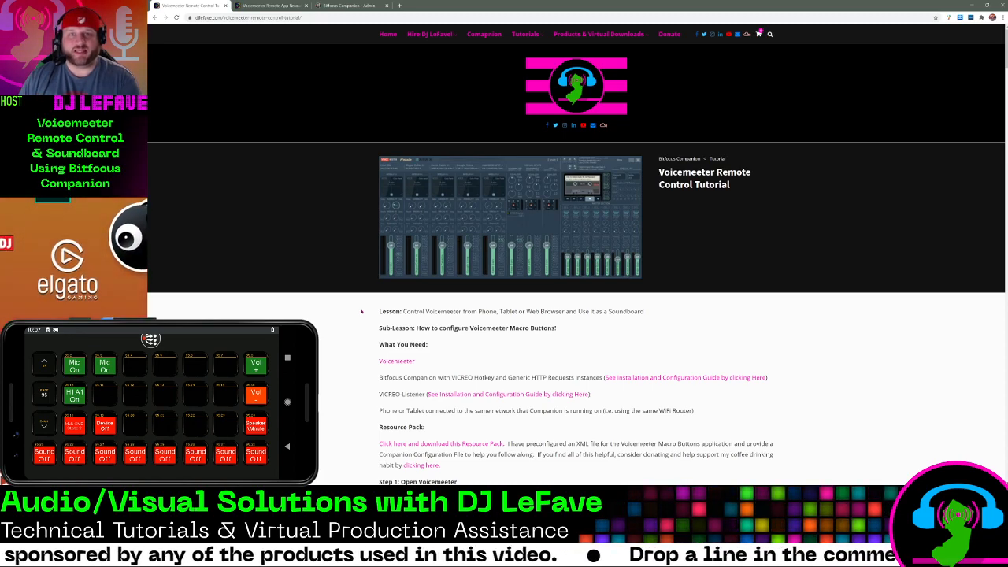
{"action": "scroll", "coordinate": [380, 345], "scroll_direction": "down", "scroll_amount": 3}
{"action": "scroll", "coordinate": [380, 346], "scroll_direction": "down", "scroll_amount": 8}
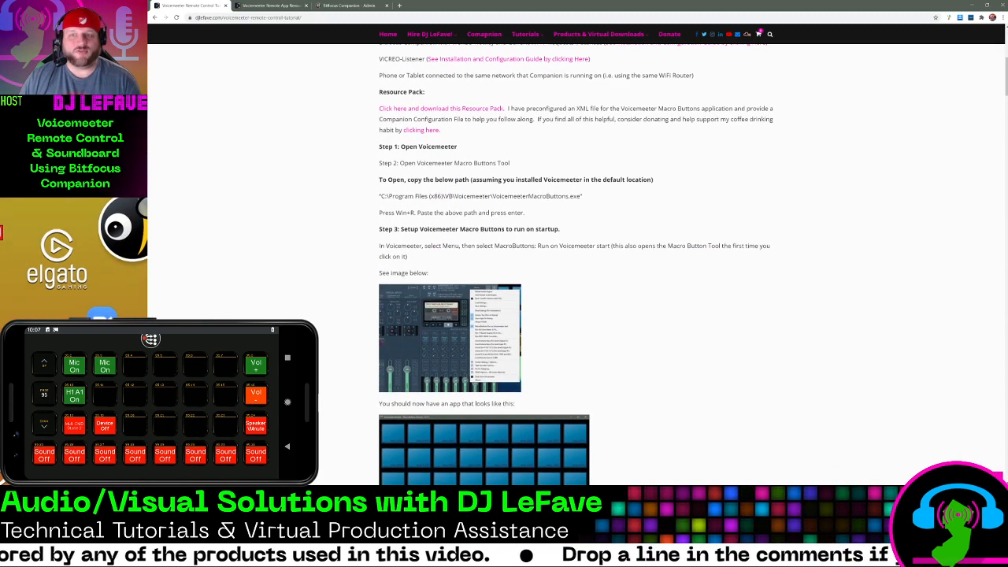
{"action": "scroll", "coordinate": [379, 335], "scroll_direction": "down", "scroll_amount": 10}
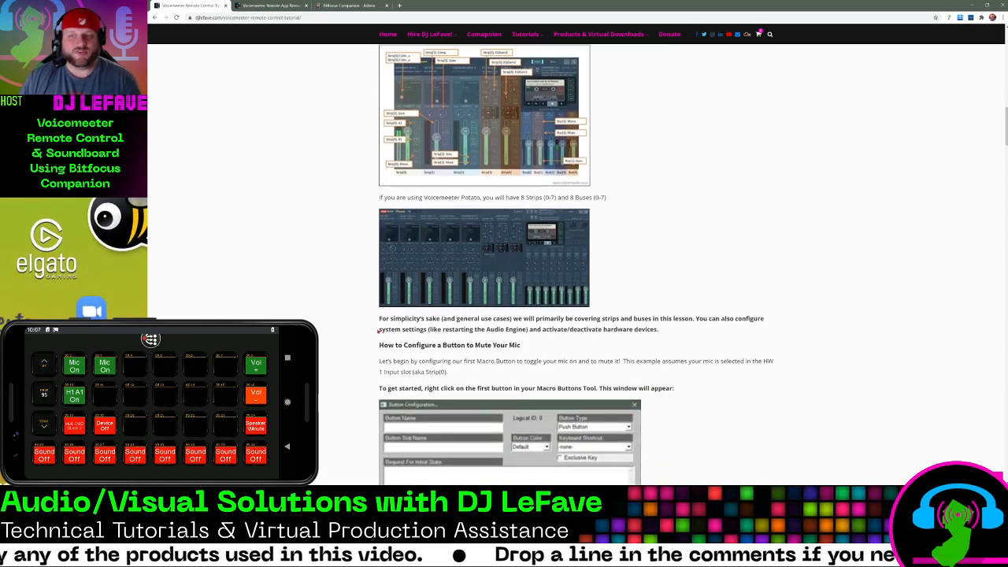
{"action": "scroll", "coordinate": [379, 332], "scroll_direction": "down", "scroll_amount": 3}
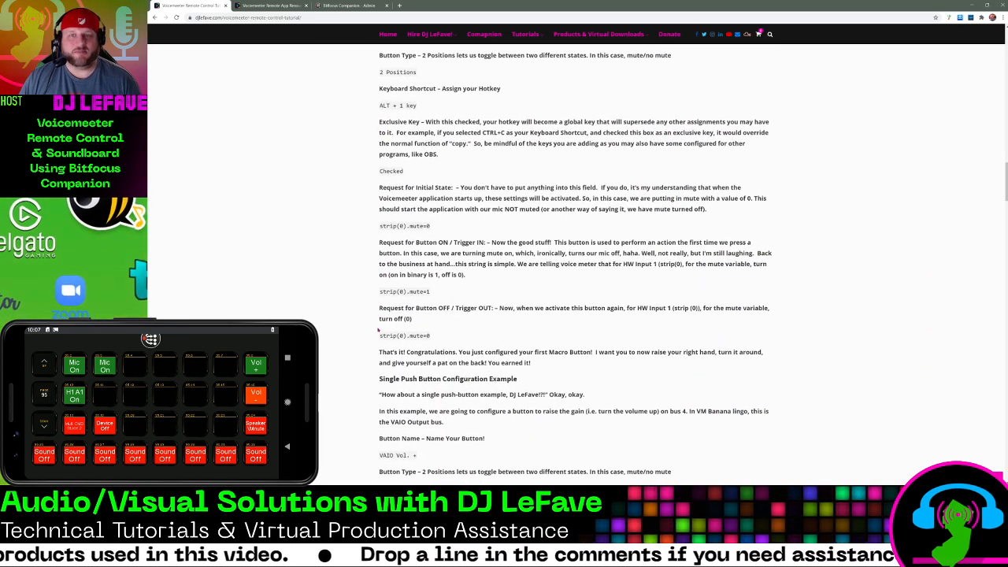
{"action": "scroll", "coordinate": [378, 331], "scroll_direction": "up", "scroll_amount": 18}
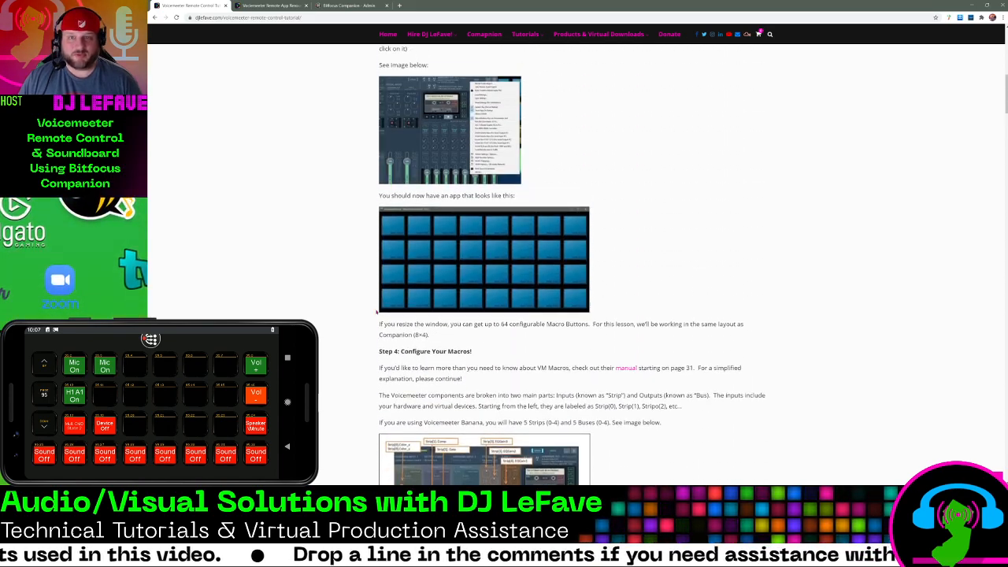
{"action": "scroll", "coordinate": [377, 312], "scroll_direction": "up", "scroll_amount": 15}
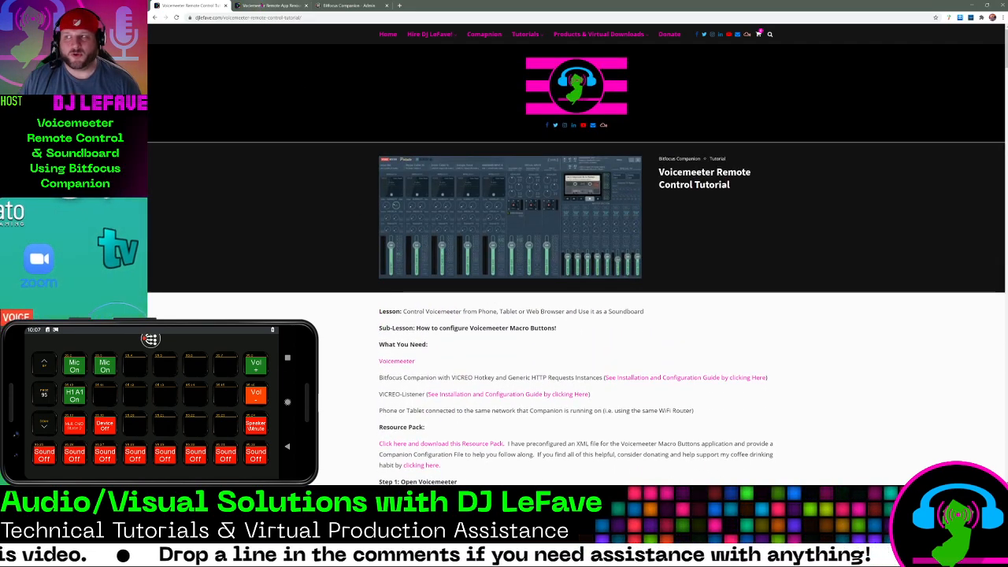
{"action": "scroll", "coordinate": [450, 282], "scroll_direction": "down", "scroll_amount": 3}
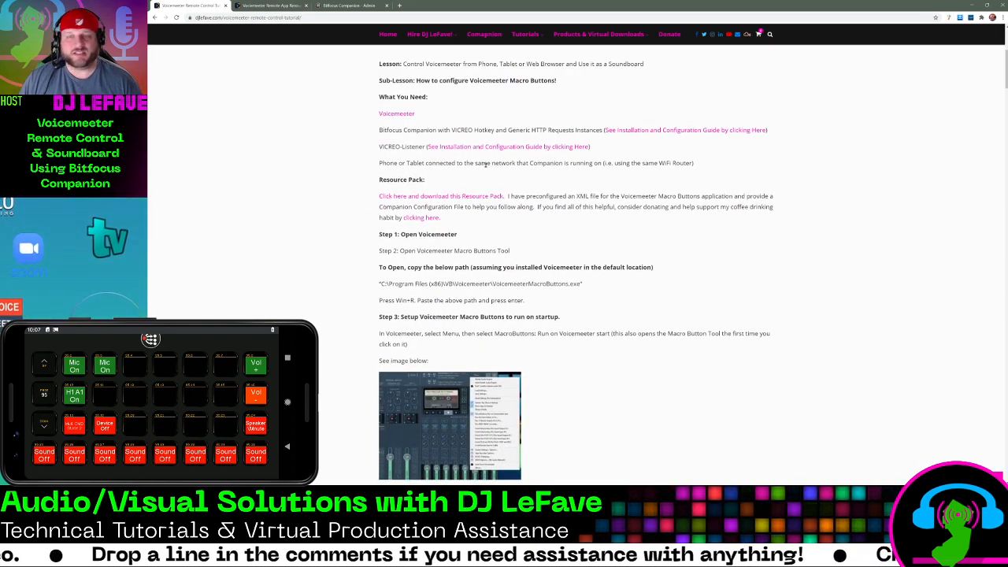
{"action": "left_click", "coordinate": [442, 198]}
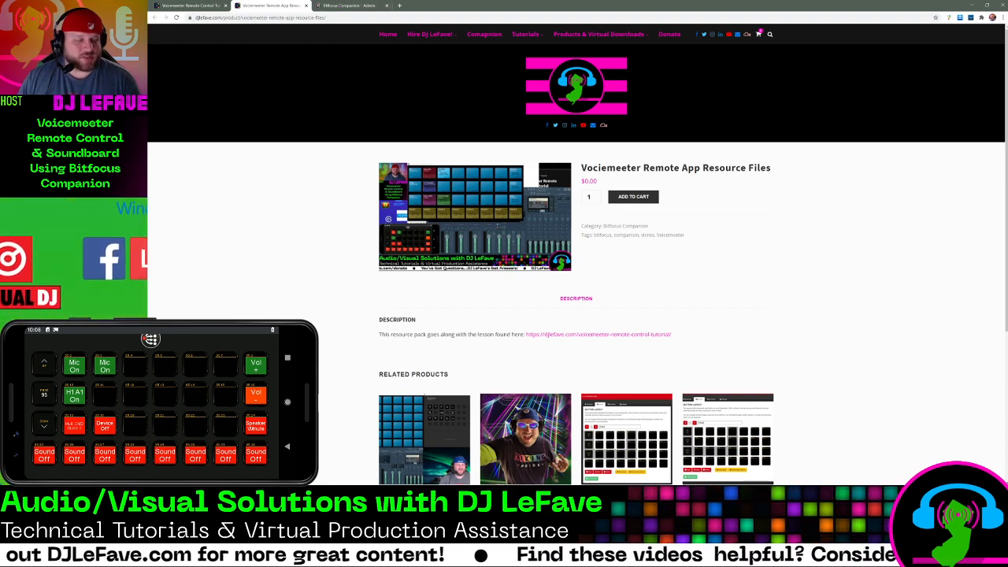
Compare the Voicemeeter mixer and Macro Buttons windows with the button layout on the Bitfocus Companion admin page
{"action": "key", "text": "alt+Tab"}
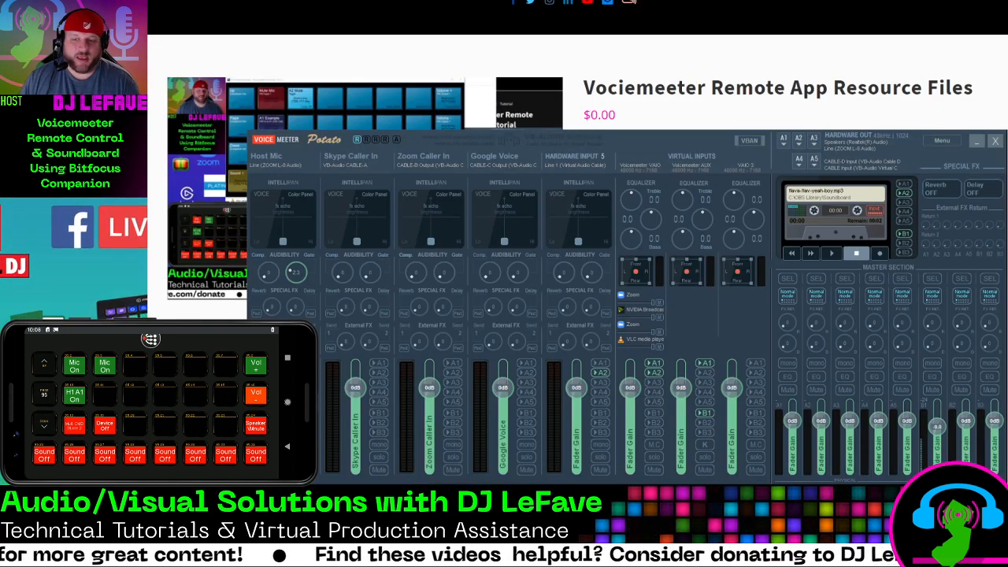
{"action": "key", "text": "alt+Tab"}
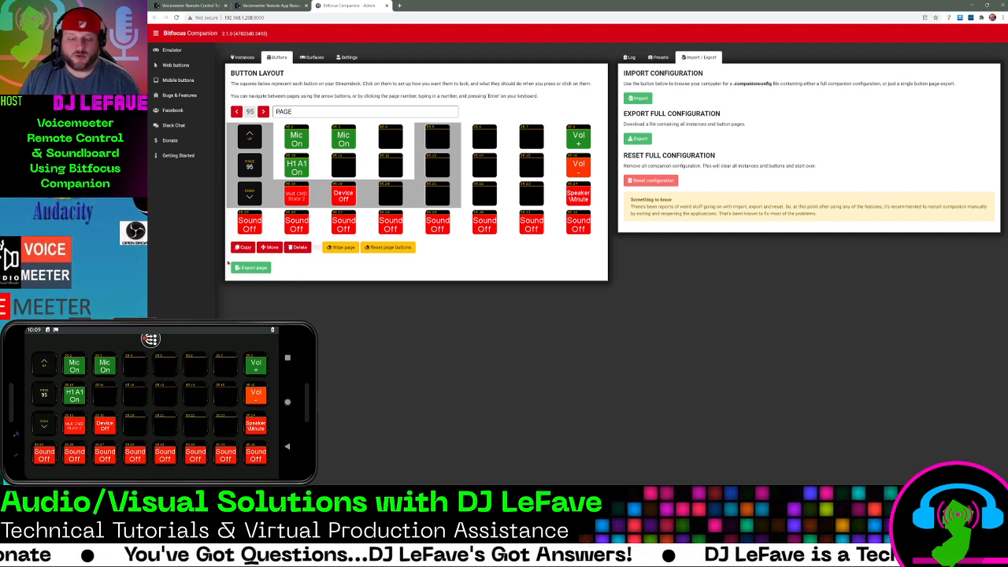
{"action": "key", "text": "alt+Tab"}
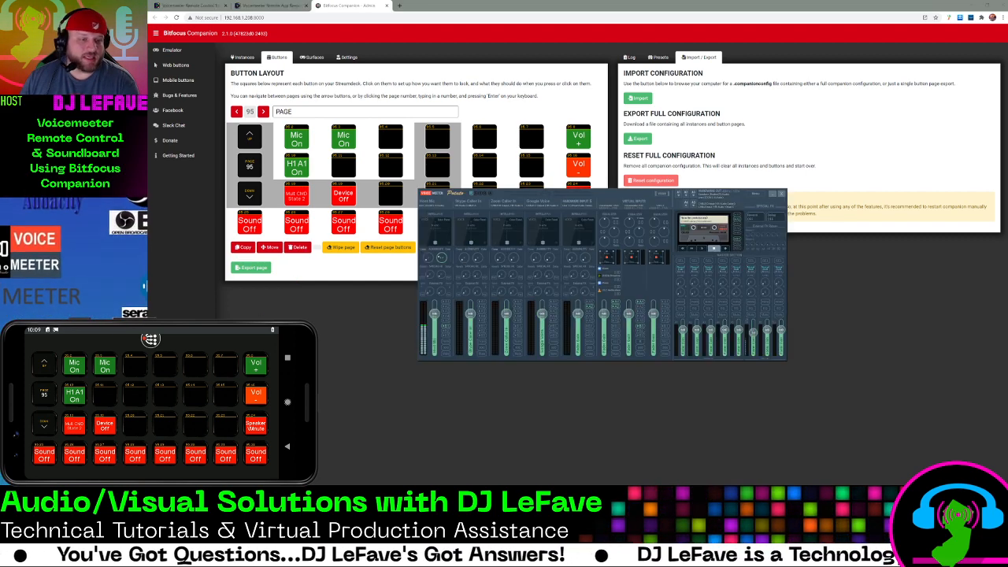
{"action": "key", "text": "alt+Tab"}
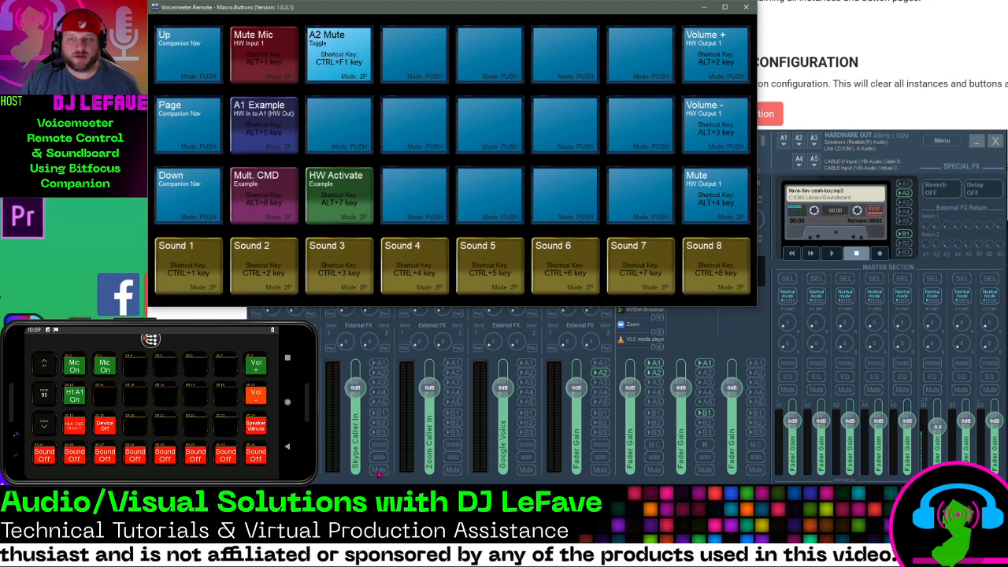
Mute and unmute the Skype Caller In strip to test the A2 Mute toggle macro
{"action": "left_click", "coordinate": [379, 470]}
{"action": "key", "text": "ctrl"}
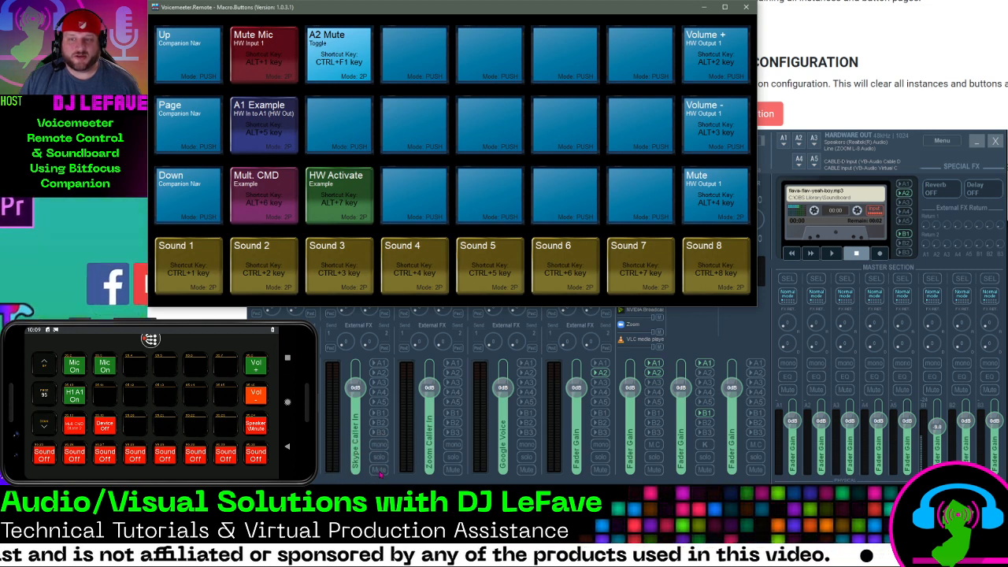
{"action": "key", "text": "ctrl"}
{"action": "key", "text": "ctrl"}
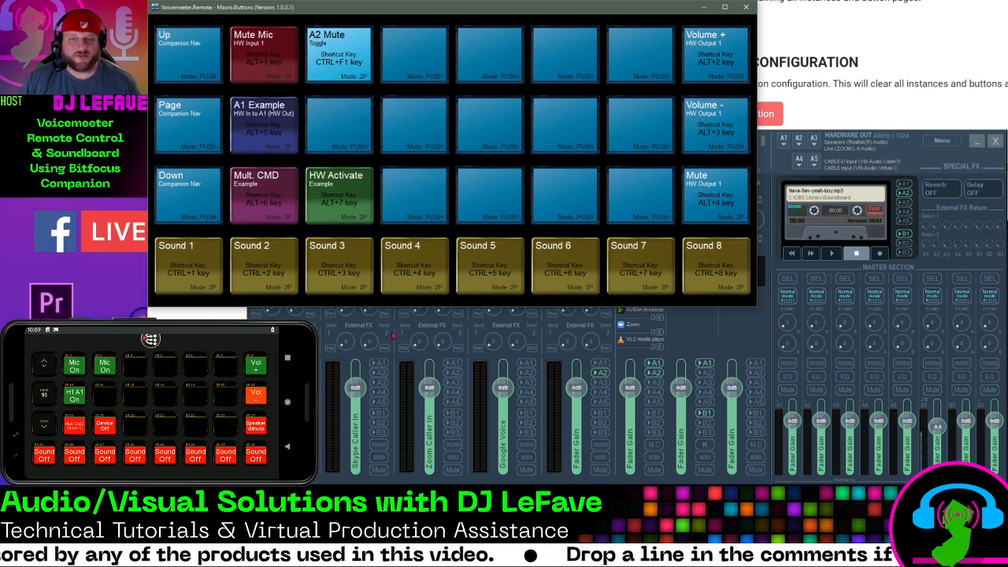
{"action": "left_click", "coordinate": [337, 61]}
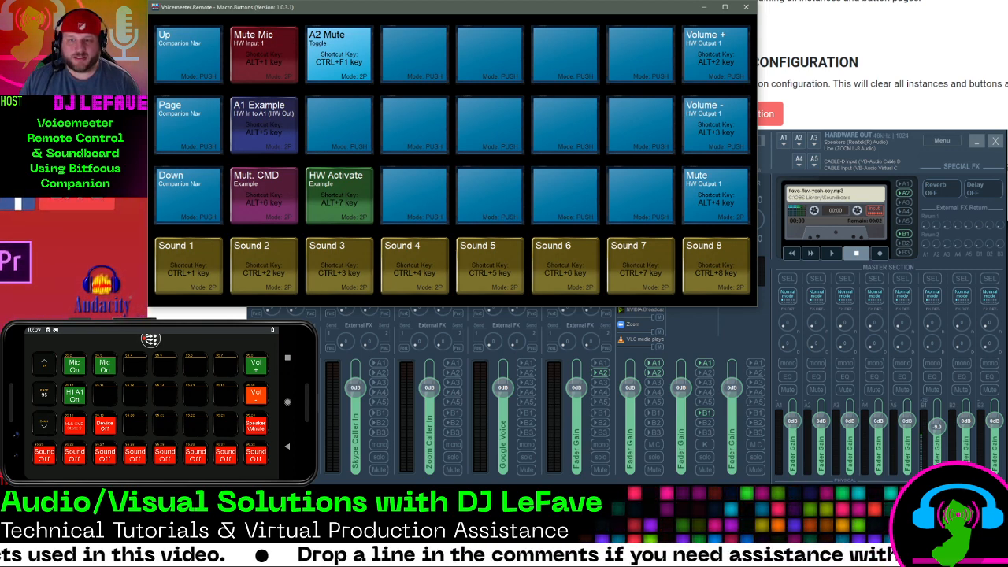
{"action": "key", "text": "ctrl+F1"}
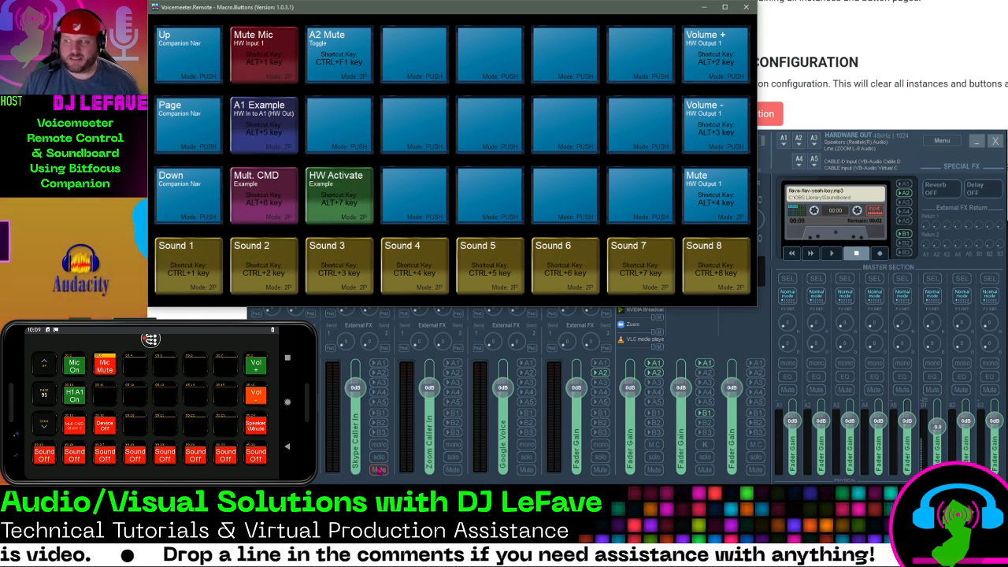
{"action": "left_click", "coordinate": [379, 471]}
{"action": "left_click", "coordinate": [380, 470]}
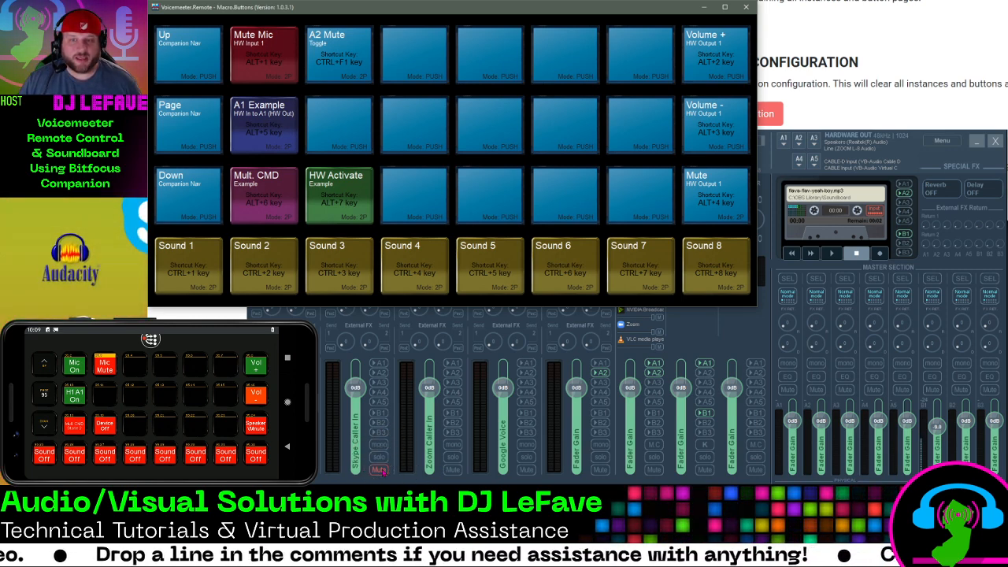
{"action": "left_click", "coordinate": [380, 471]}
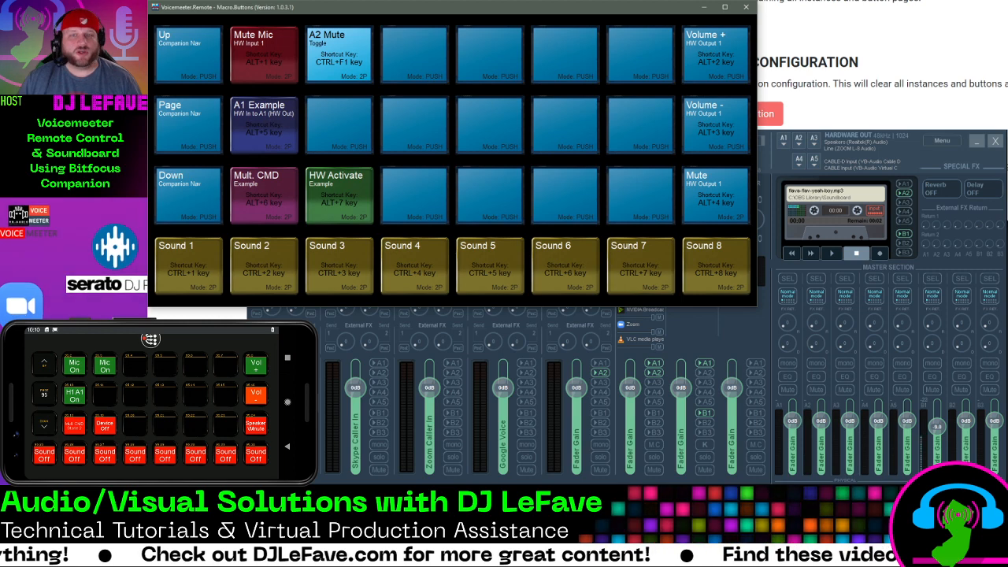
Check Voicemeeter's option for running MacroButtons when Voicemeeter starts
{"action": "left_click", "coordinate": [771, 320]}
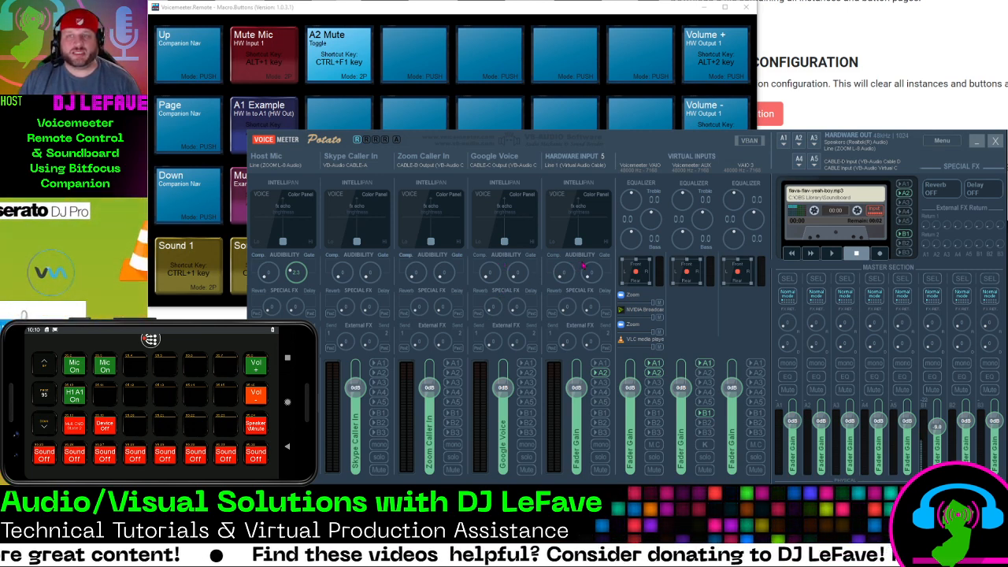
{"action": "left_click", "coordinate": [945, 143]}
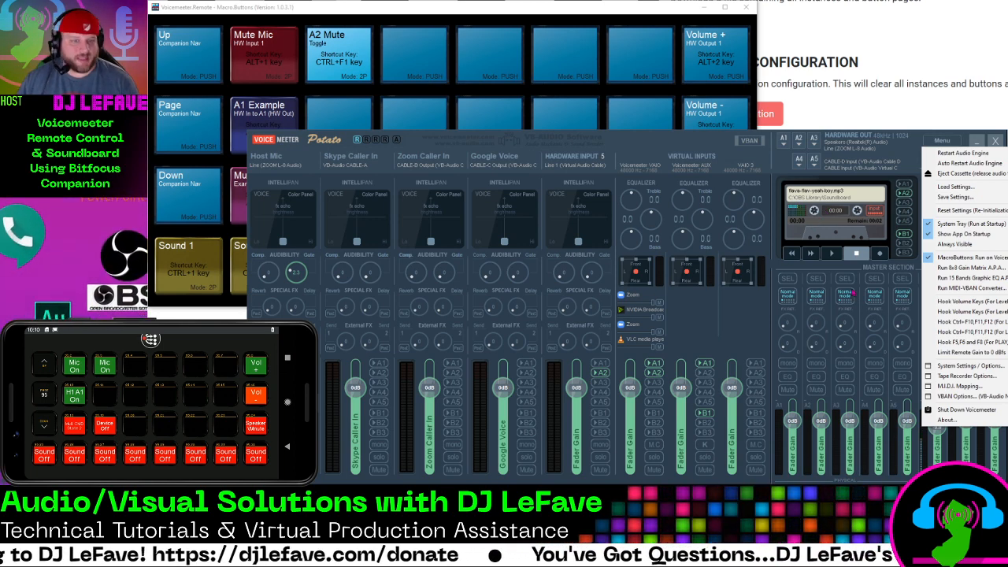
{"action": "key", "text": "Escape"}
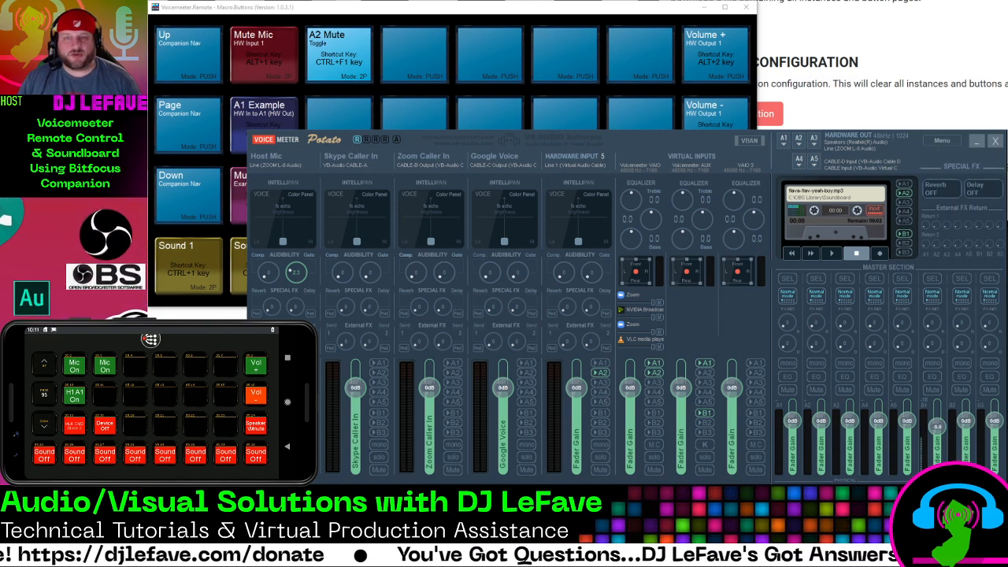
Start loading a button map in Macro Buttons and browse to the Voicemeeter folder on the Desktop
{"action": "left_click", "coordinate": [412, 11]}
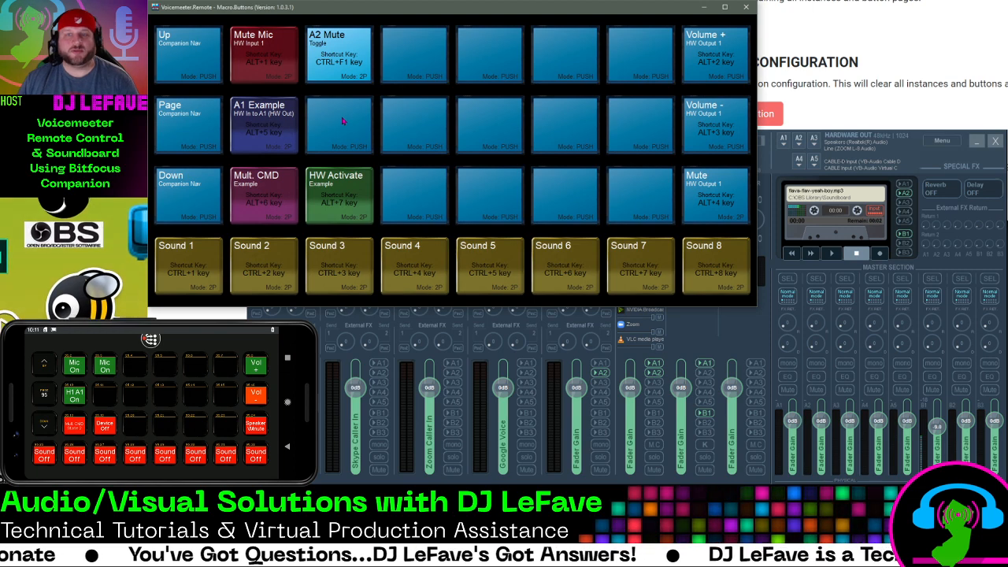
{"action": "right_click", "coordinate": [351, 9]}
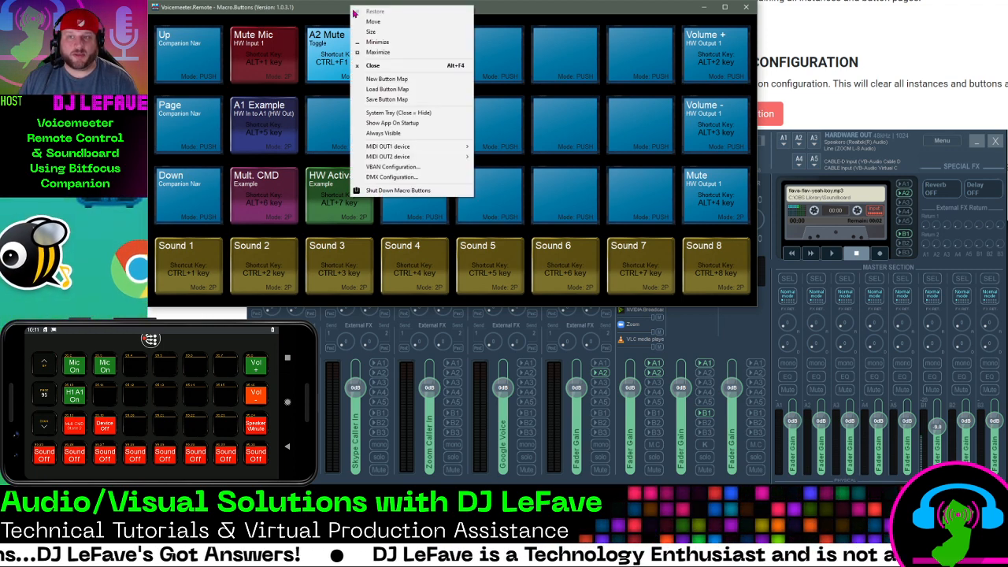
{"action": "left_click", "coordinate": [385, 91]}
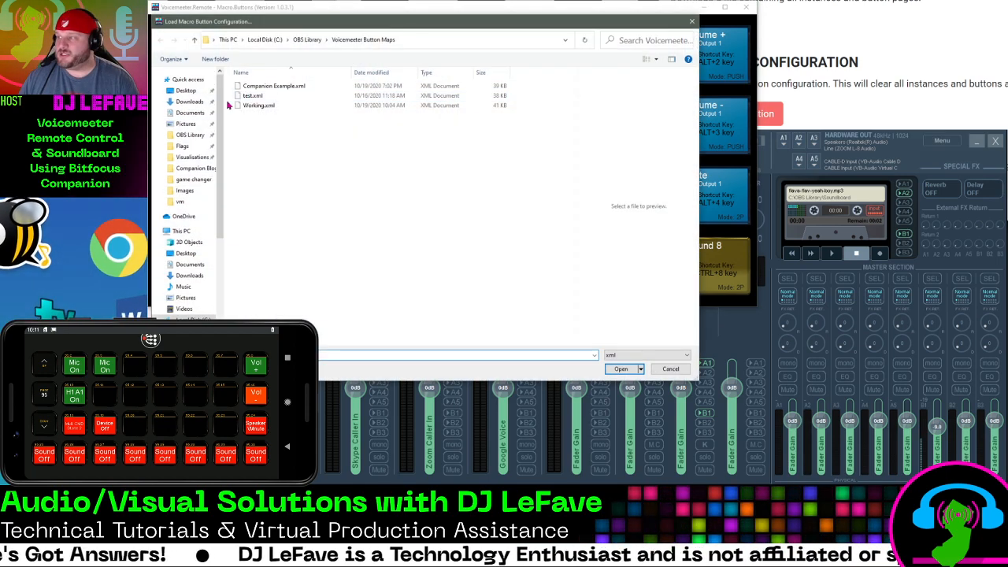
{"action": "left_click", "coordinate": [187, 91]}
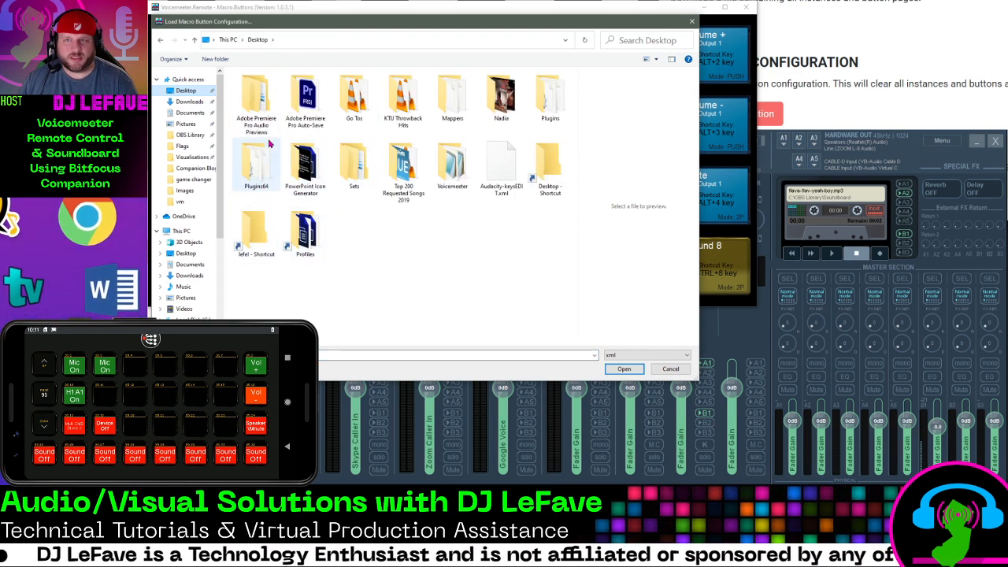
{"action": "double_click", "coordinate": [448, 179]}
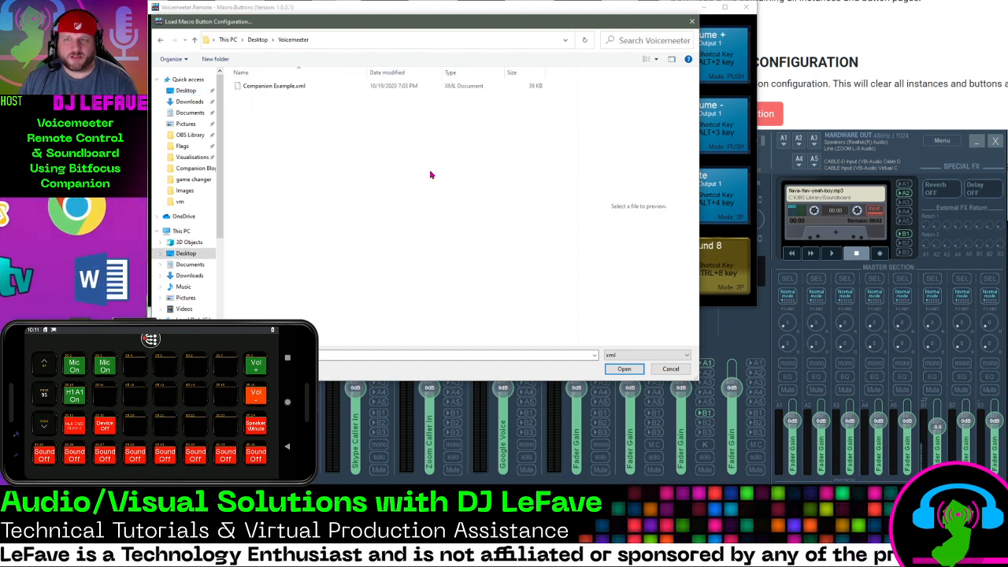
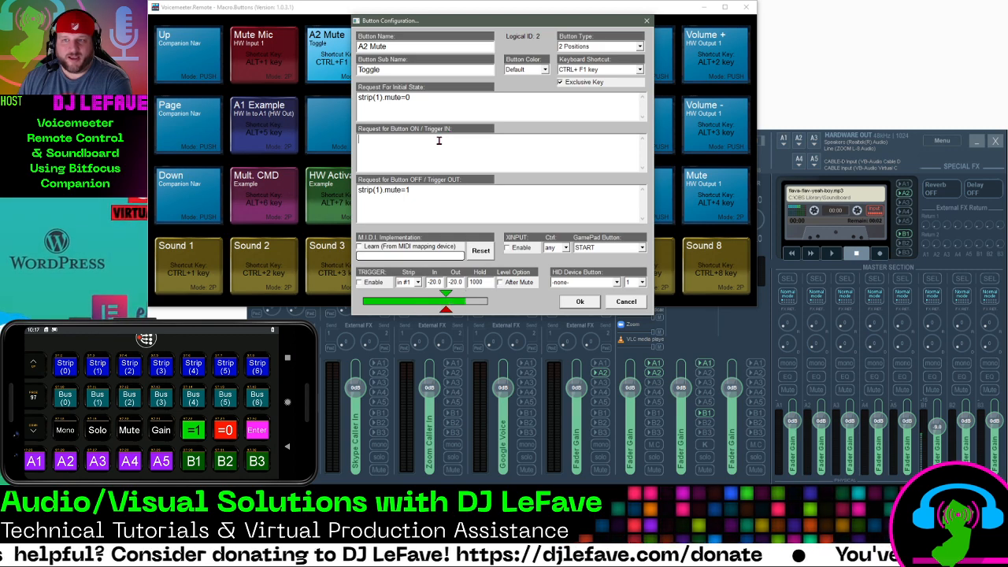
Begin the A2 Mute button's ON request with "strip(1).", trying out the A1 parameter after it and clearing it again
{"action": "type", "text": "strip(1)."}
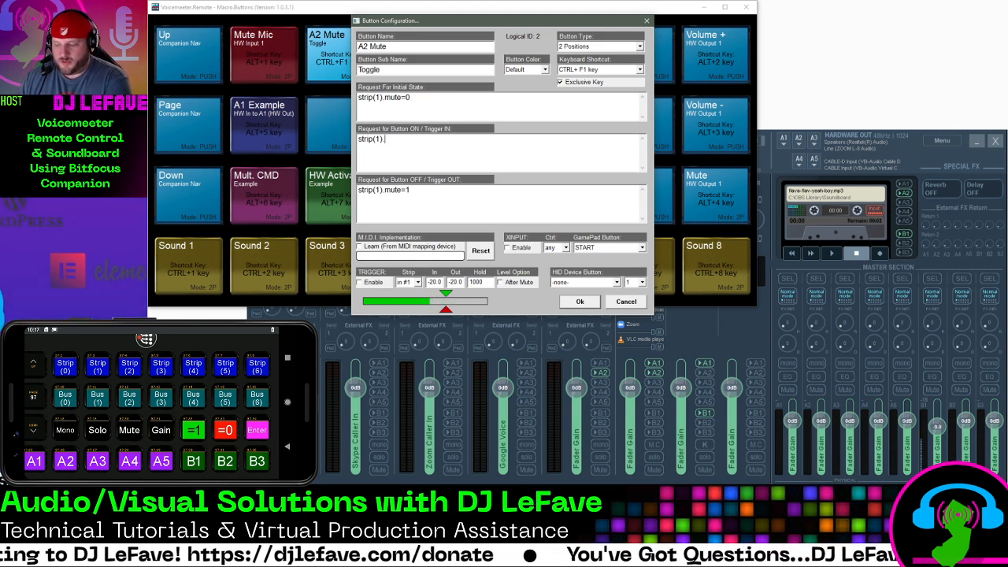
{"action": "type", "text": "A1"}
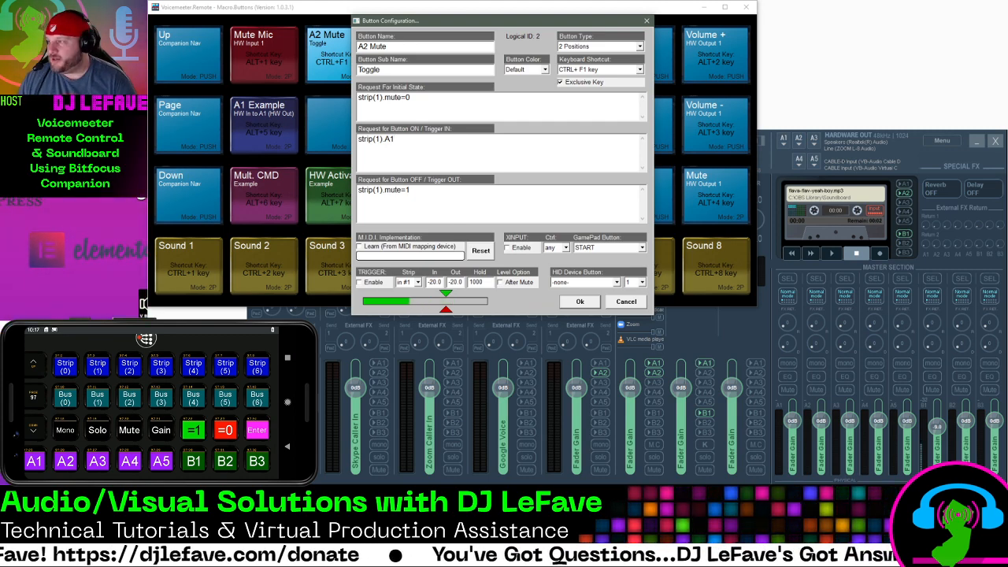
{"action": "key", "text": "BackSpace"}
{"action": "key", "text": "BackSpace"}
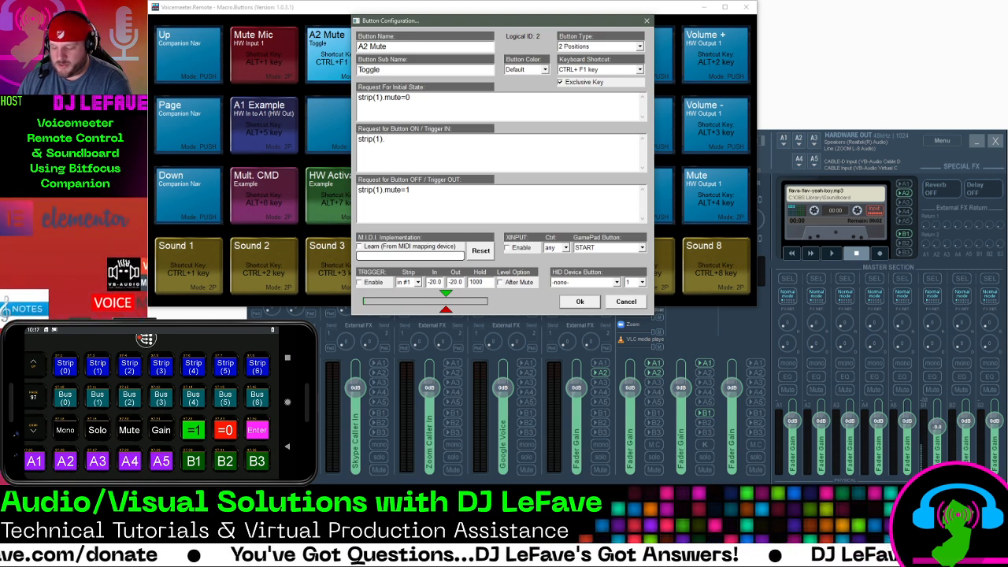
{"action": "type", "text": "A1"}
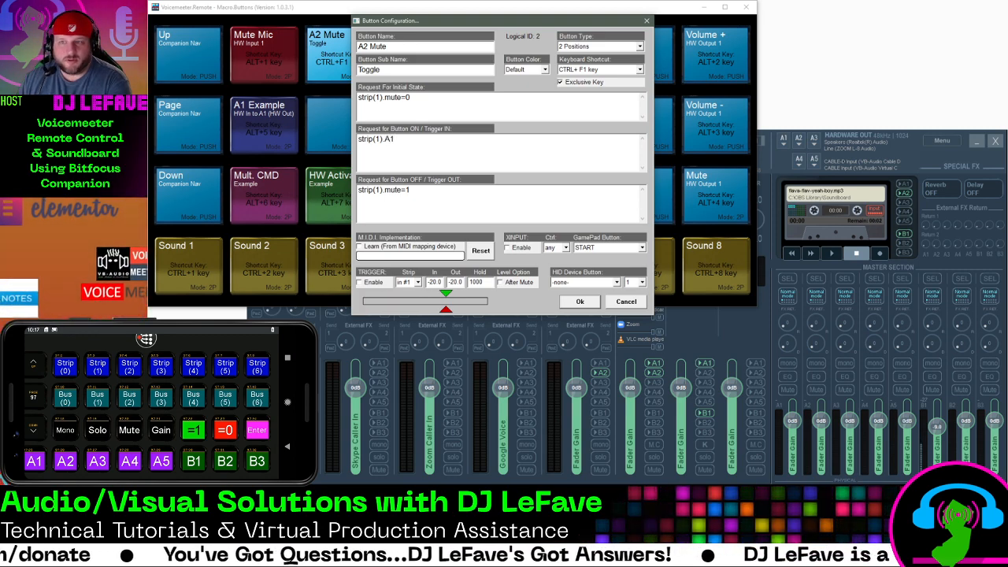
{"action": "key", "text": "BackSpace"}
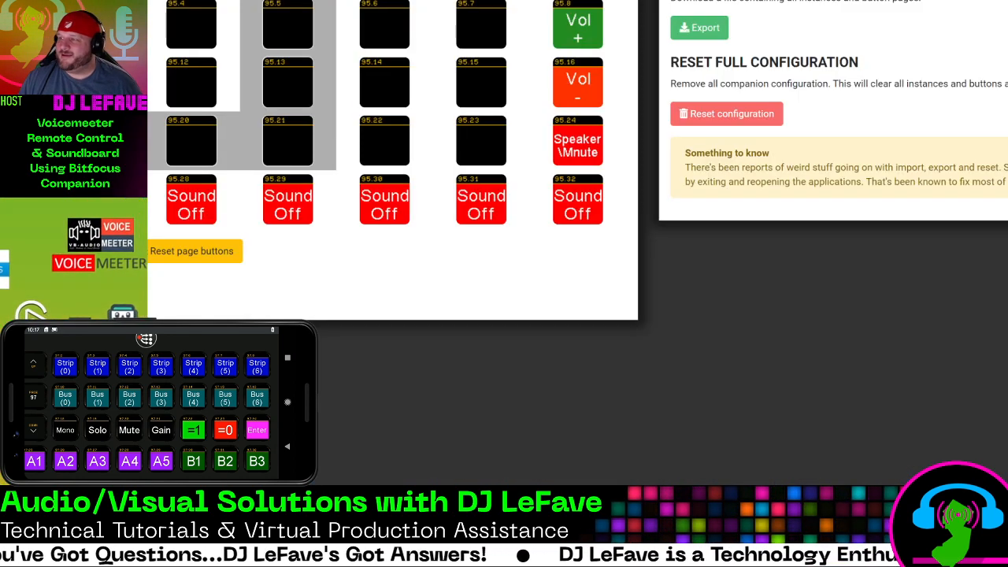
Switch to the Bitfocus Companion admin page, browse to button page 97 and open the Mute button's actions
{"action": "key", "text": "Page_Down"}
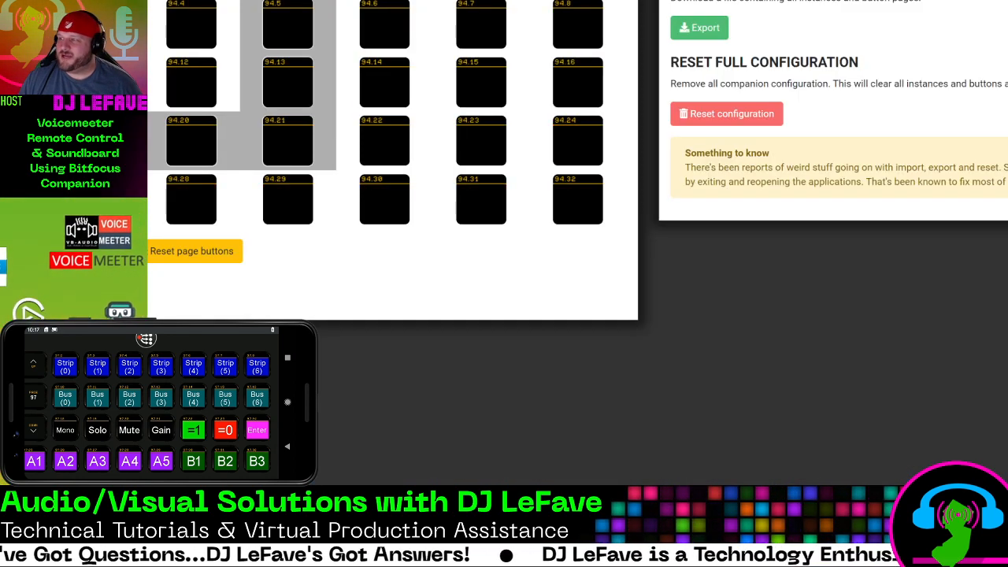
{"action": "key", "text": "Page_Up"}
{"action": "key", "text": "Page_Up"}
{"action": "key", "text": "Page_Up"}
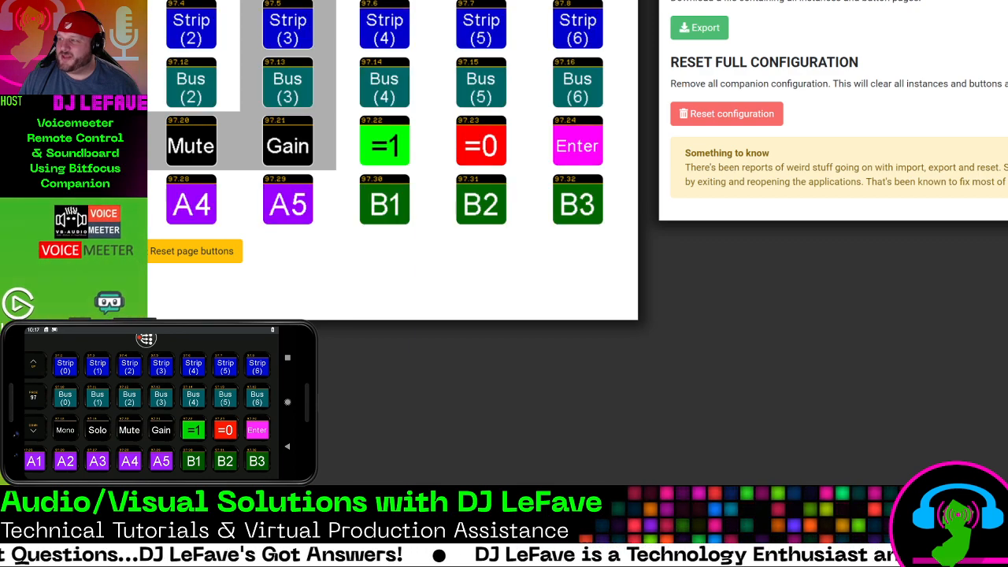
{"action": "left_click", "coordinate": [193, 136]}
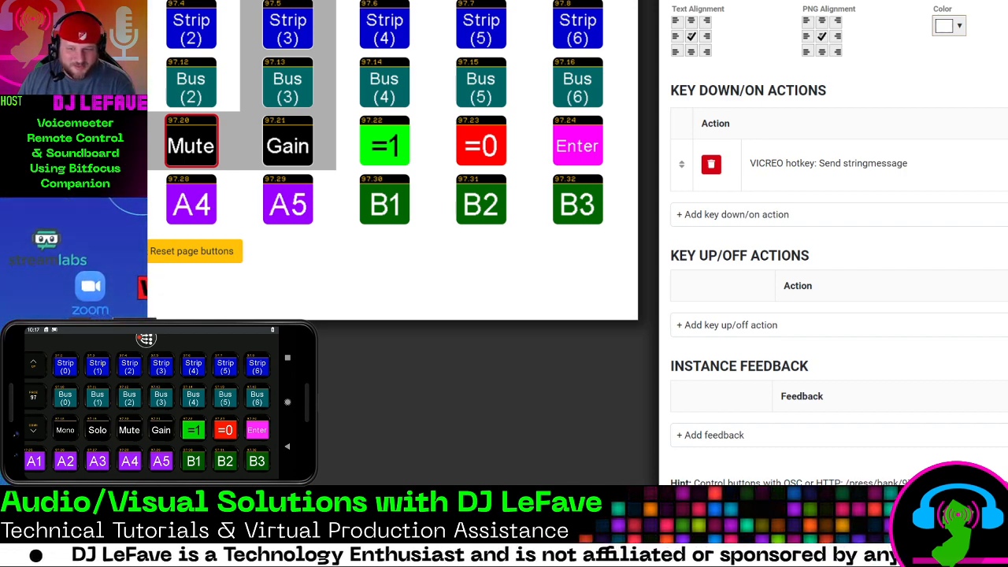
Return to the A2 Mute button configuration and complete its ON request as "strip(1).mute=0"
{"action": "key", "text": "alt+Tab"}
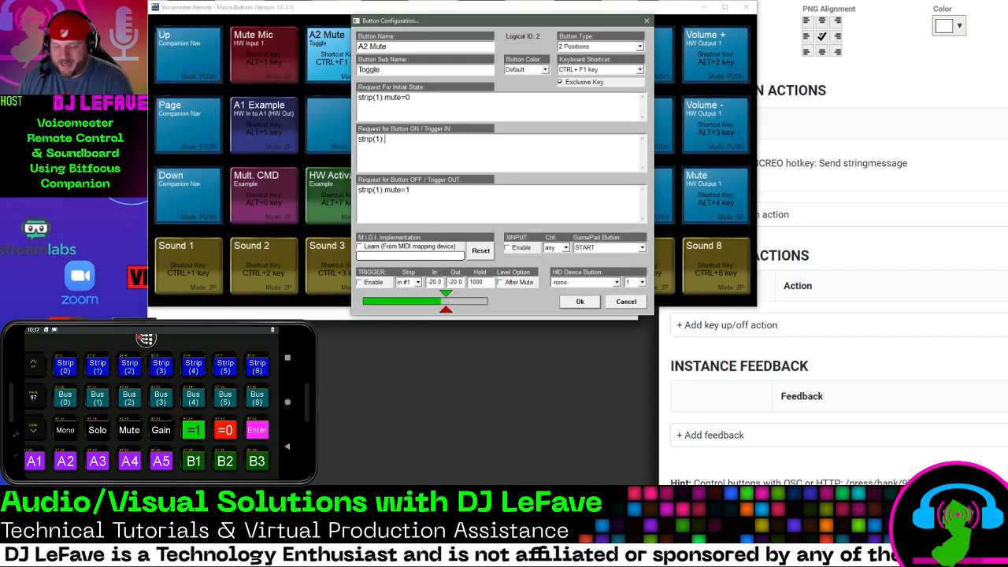
{"action": "type", "text": "mute"}
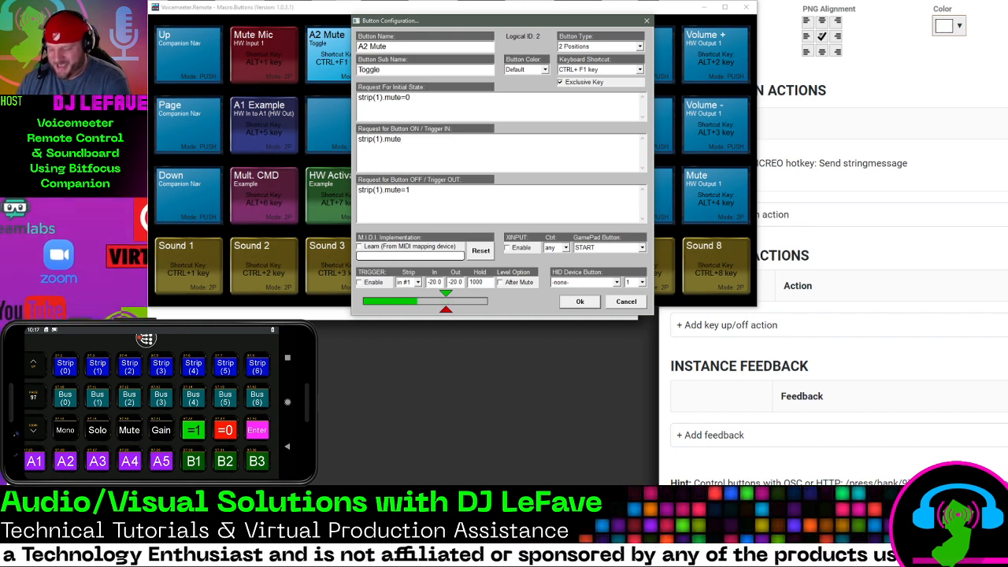
{"action": "type", "text": "=0"}
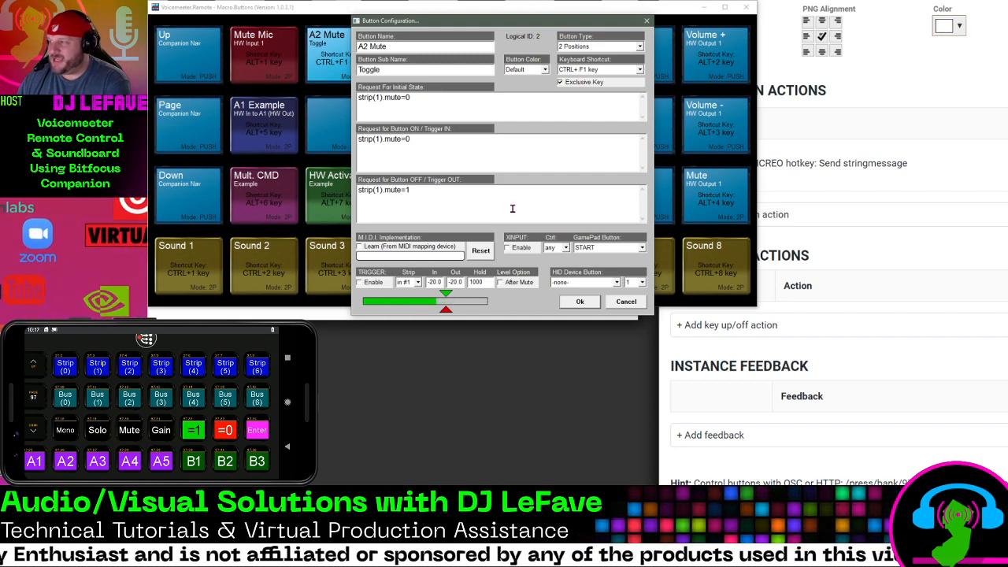
Re-enter the A2 Mute button's OFF request as "strip(1).mute=1" and save the button configuration
{"action": "left_click_drag", "start_coordinate": [456, 188], "coordinate": [359, 189]}
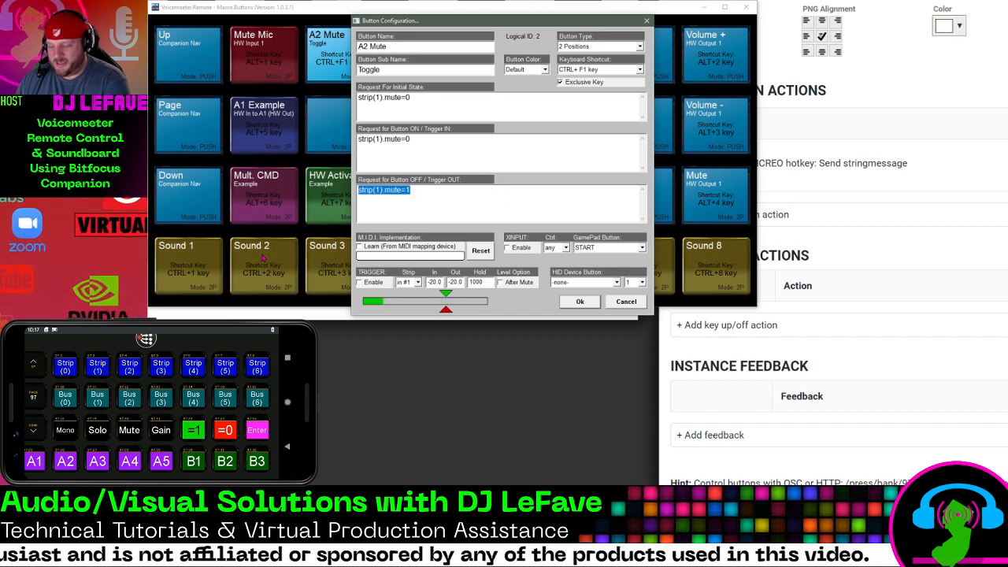
{"action": "type", "text": "strip"}
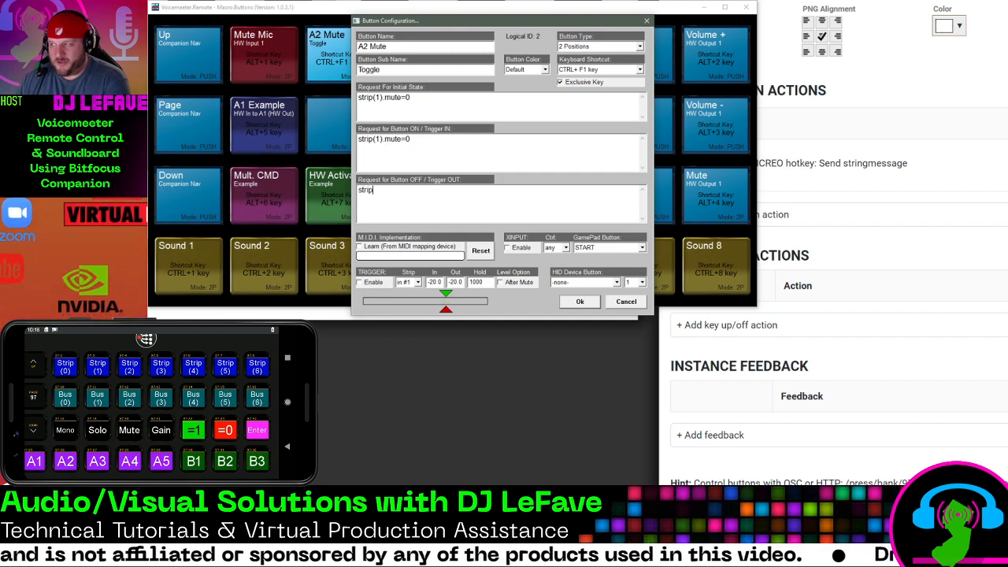
{"action": "type", "text": "(1)."}
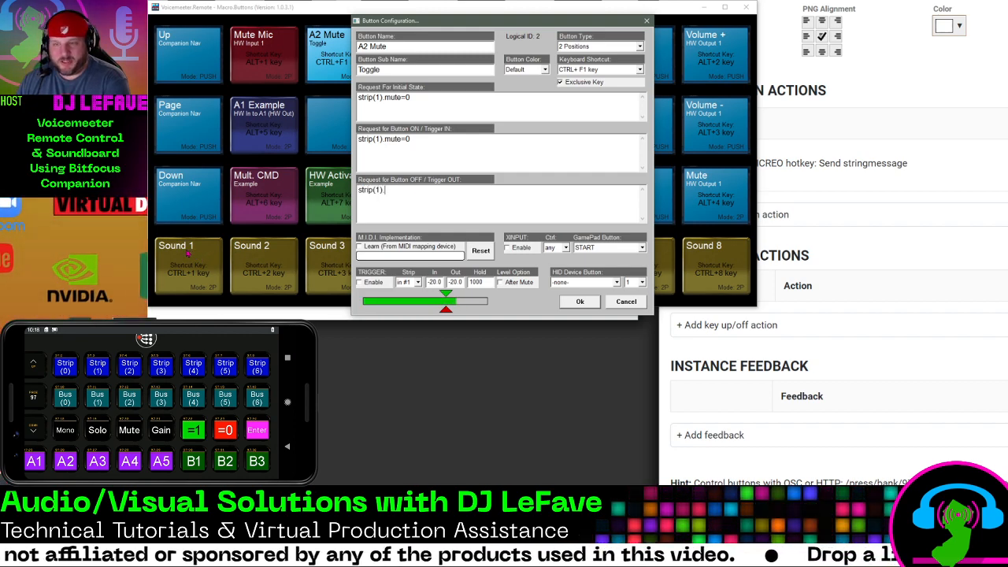
{"action": "type", "text": "mute"}
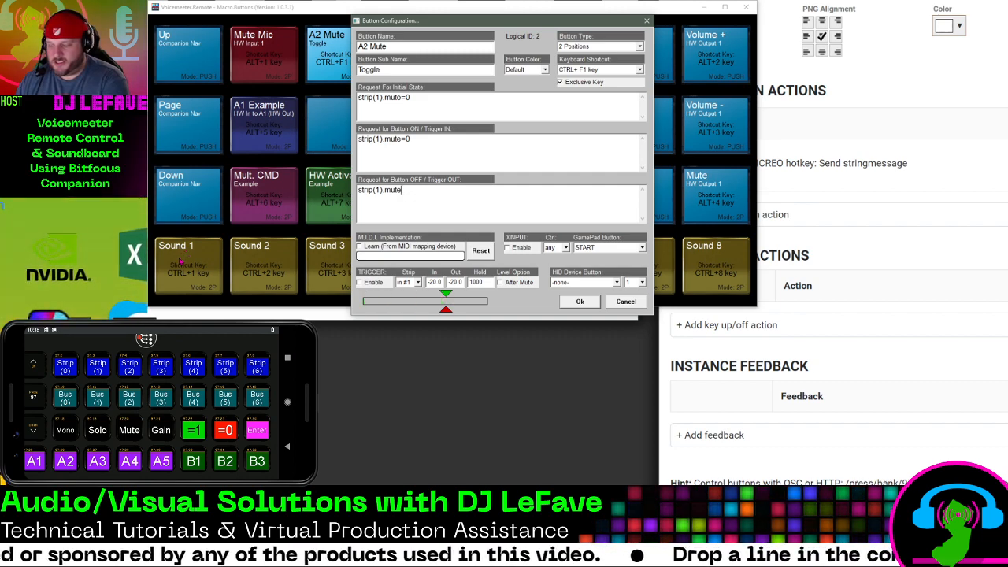
{"action": "type", "text": "=1"}
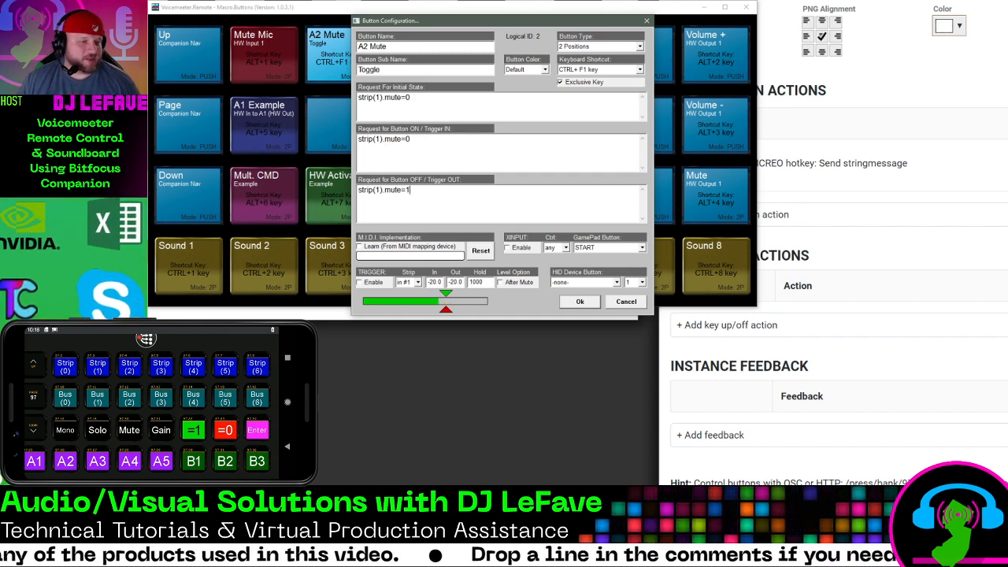
{"action": "key", "text": "alt+Tab"}
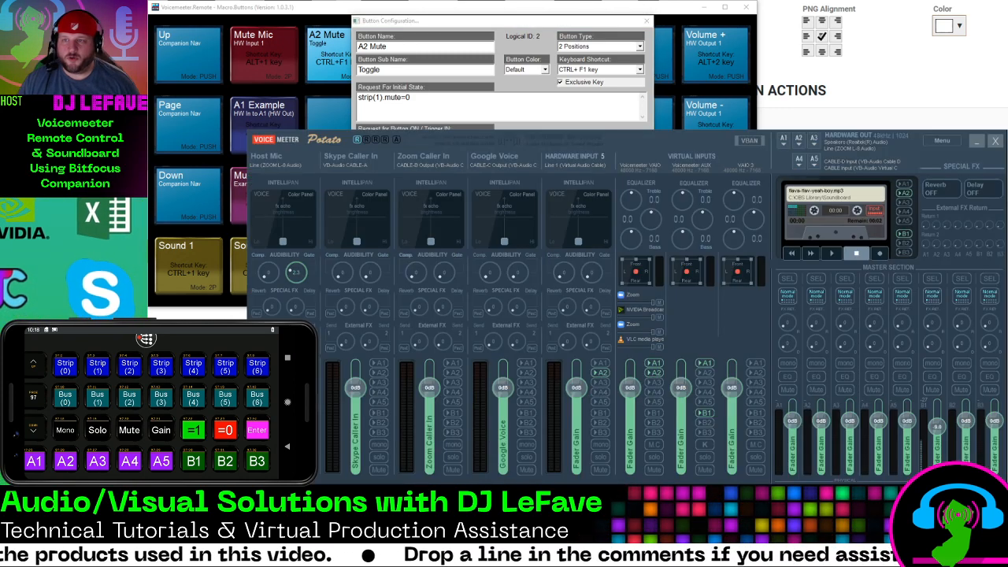
{"action": "key", "text": "alt+Tab"}
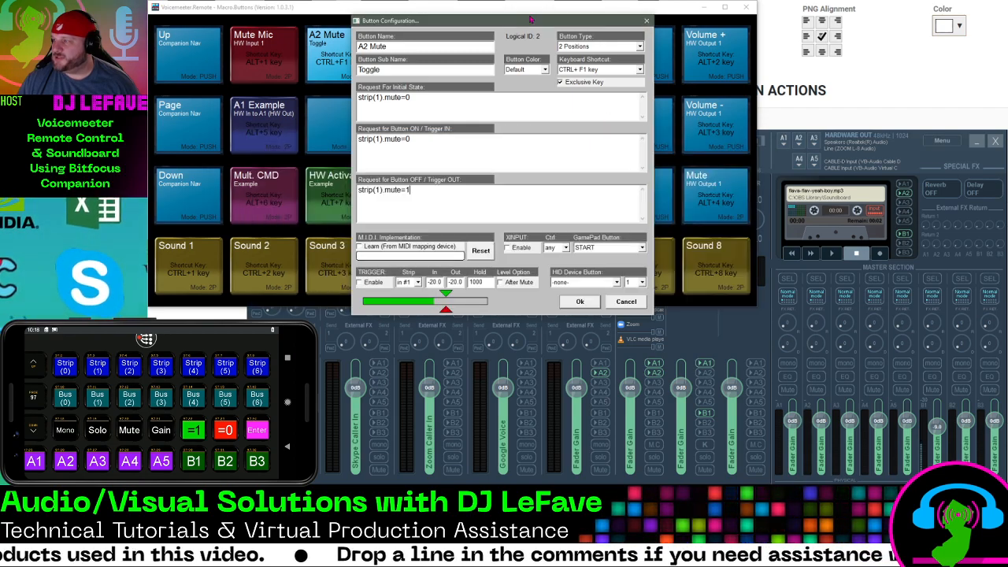
{"action": "left_click", "coordinate": [580, 302]}
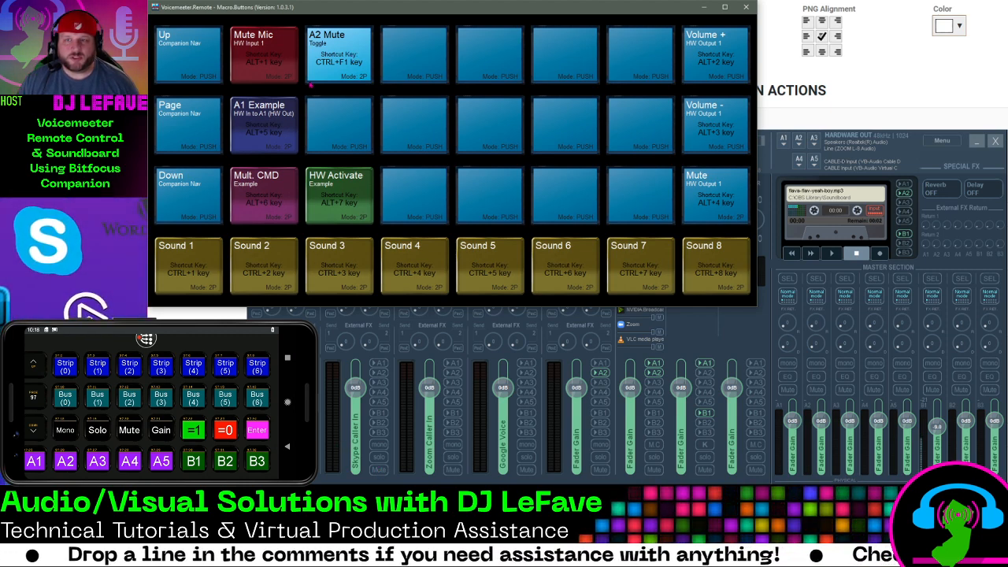
Test the A2 Mute macro by toggling it three times to mute and unmute the Skype Caller In strip
{"action": "left_click", "coordinate": [343, 63]}
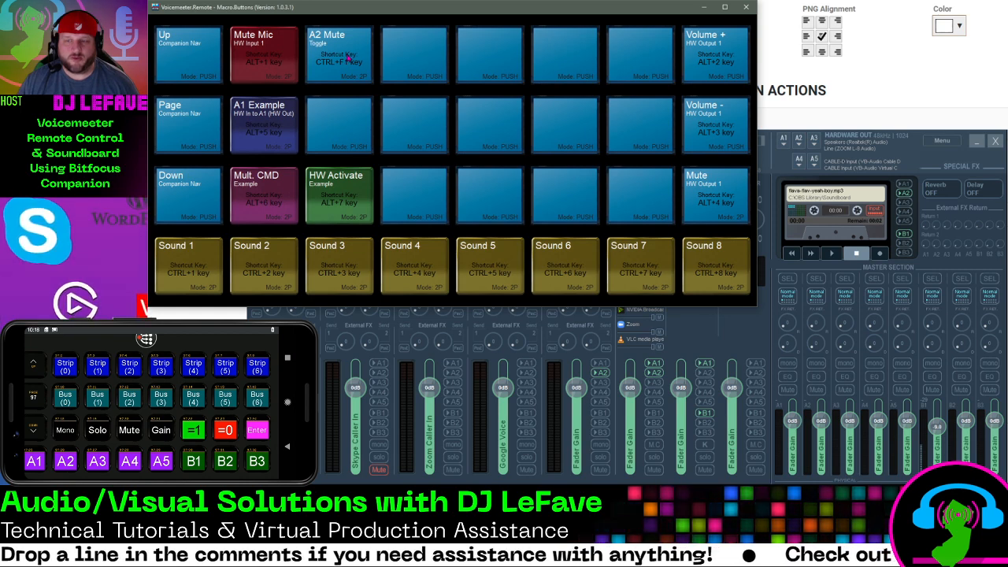
{"action": "left_click", "coordinate": [349, 57]}
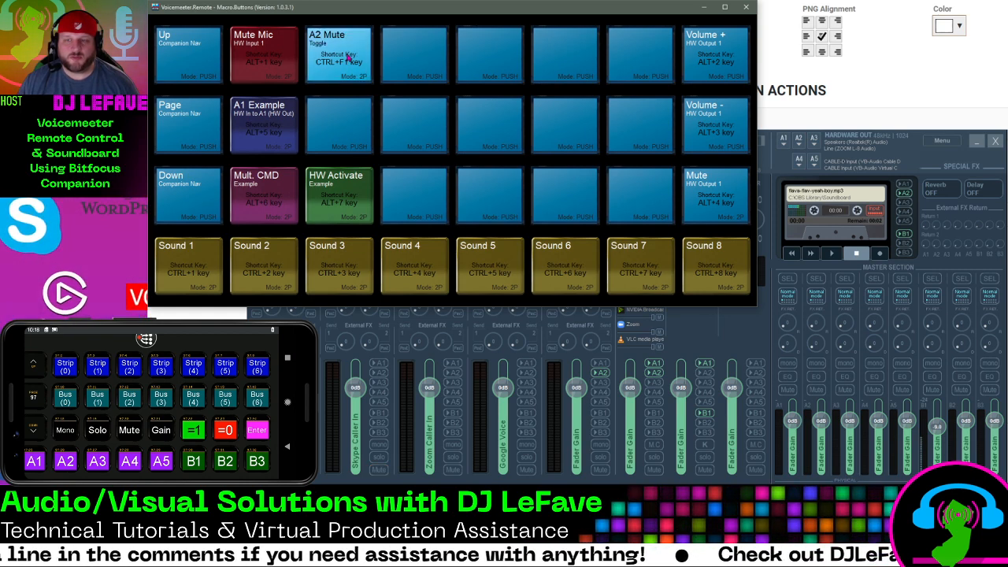
{"action": "left_click", "coordinate": [348, 58]}
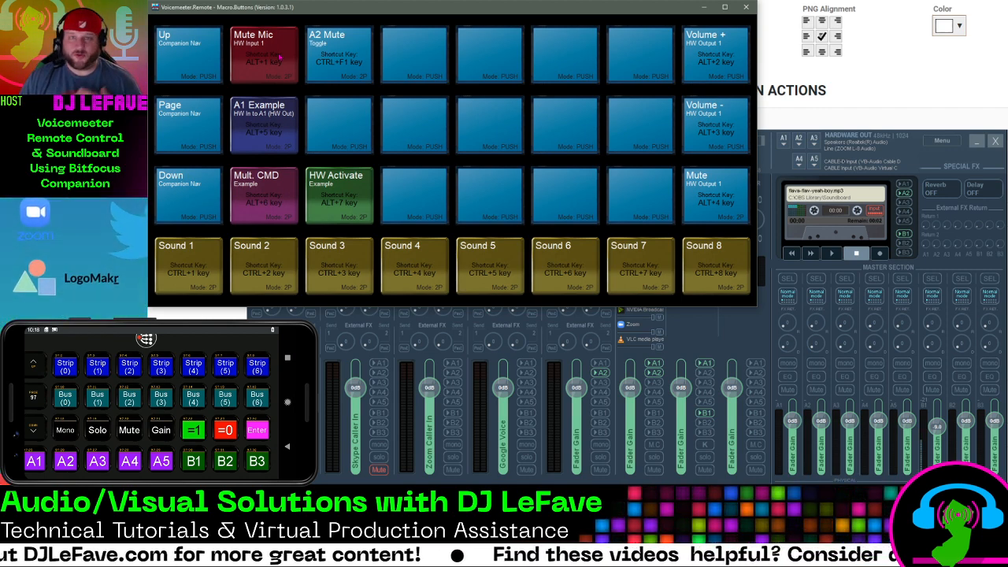
Examine the Volume + button's gain request and test it by raising the A1 output gain in 3 dB increments
{"action": "right_click", "coordinate": [717, 55]}
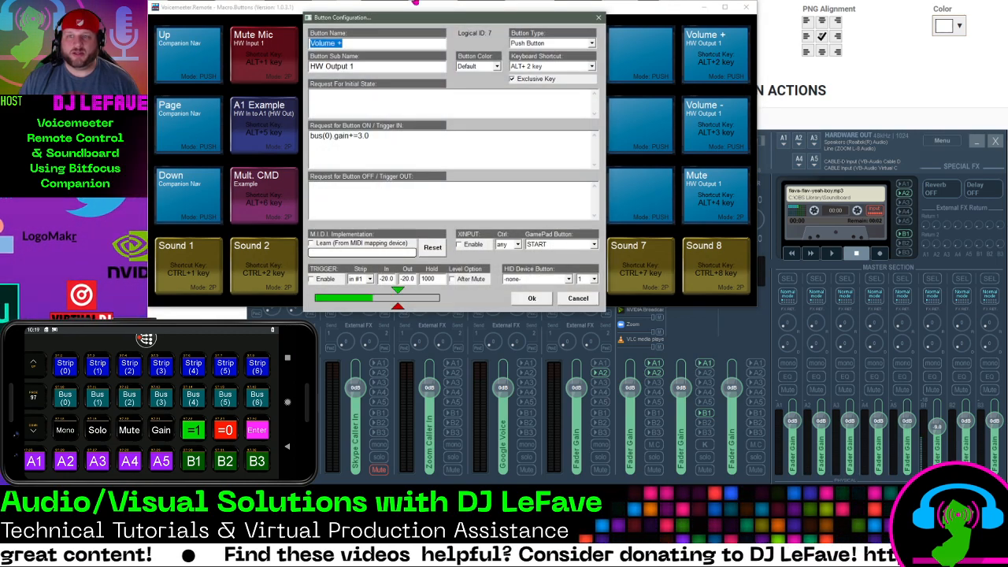
{"action": "left_click_drag", "start_coordinate": [397, 19], "coordinate": [395, 35]}
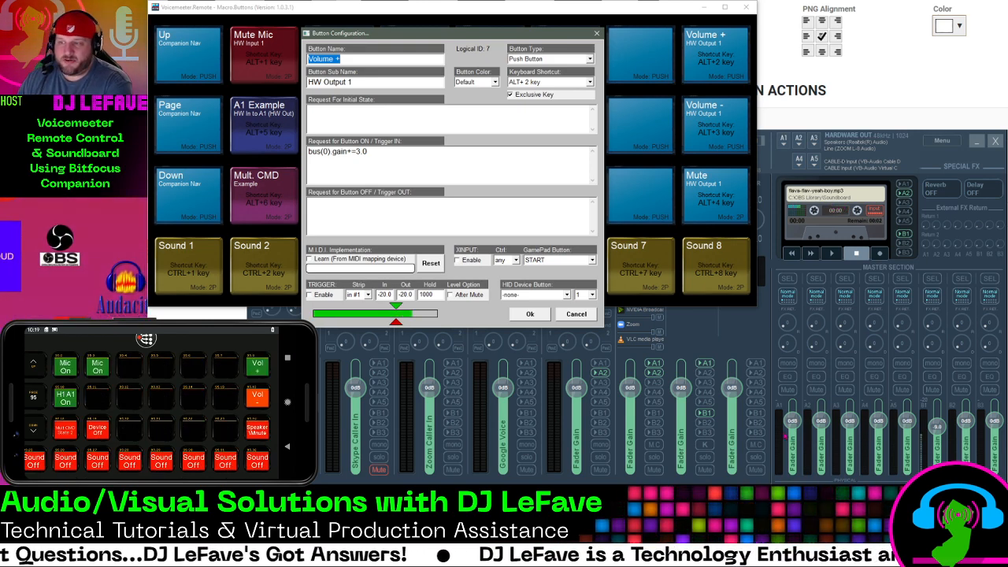
{"action": "left_click_drag", "start_coordinate": [793, 423], "coordinate": [793, 420]}
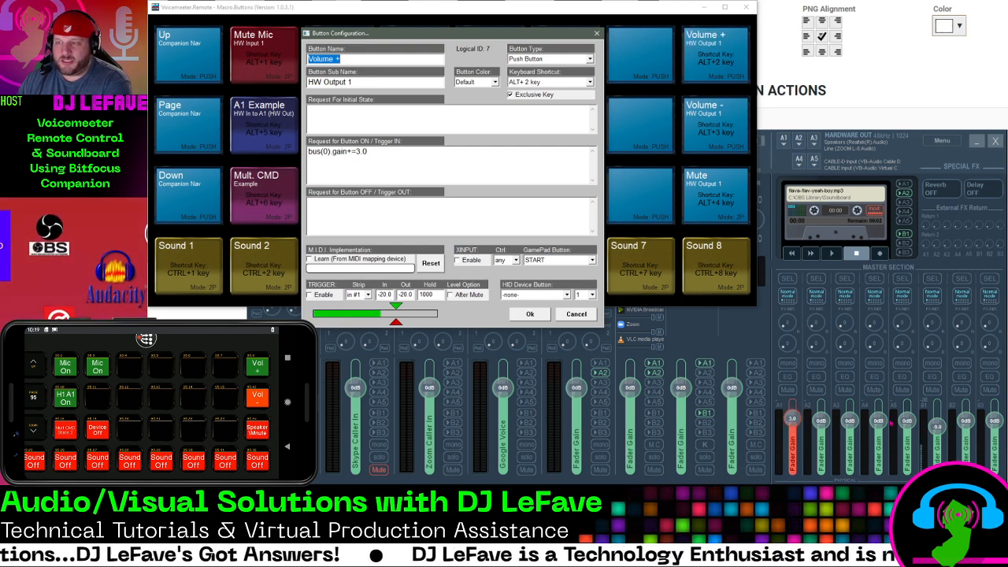
{"action": "key", "text": "alt+2"}
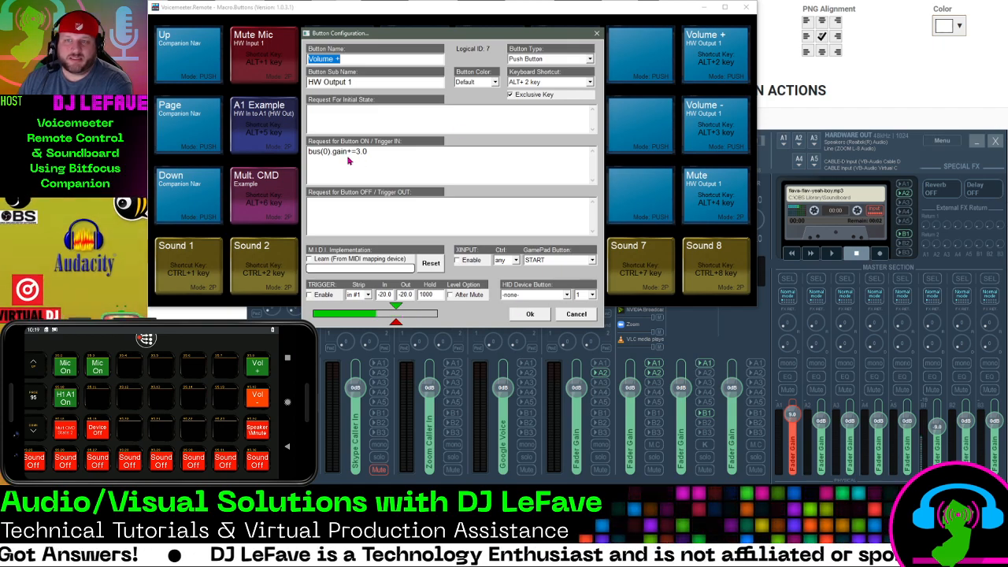
{"action": "left_click", "coordinate": [528, 316]}
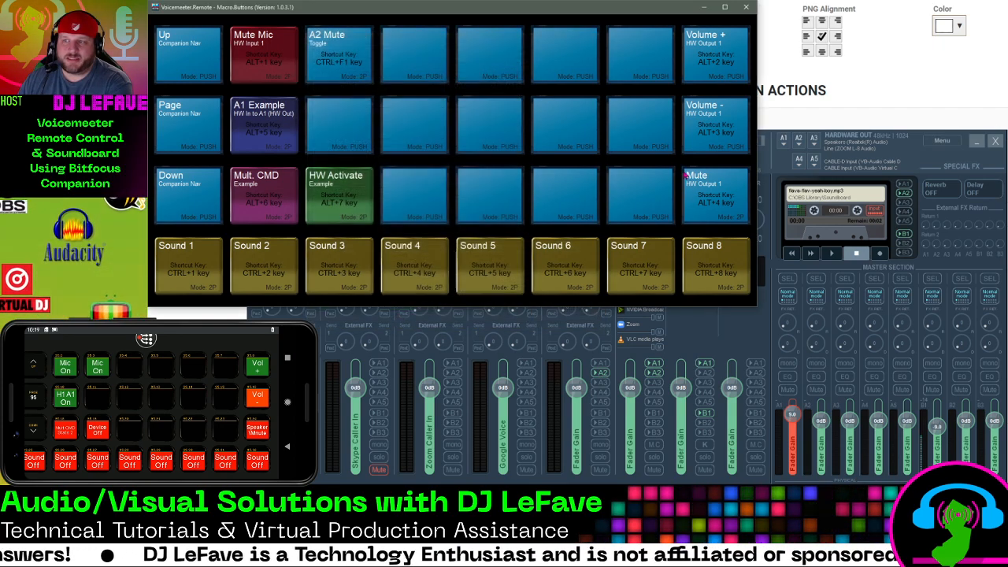
Check the Volume - button's gain request and trigger the macro three times to lower the A1 output gain
{"action": "right_click", "coordinate": [718, 120]}
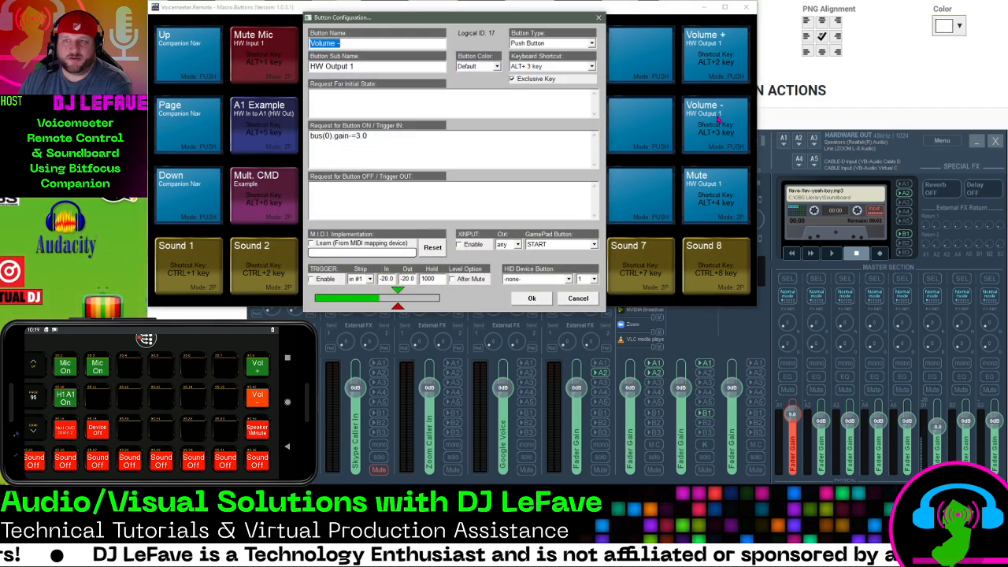
{"action": "left_click", "coordinate": [527, 298]}
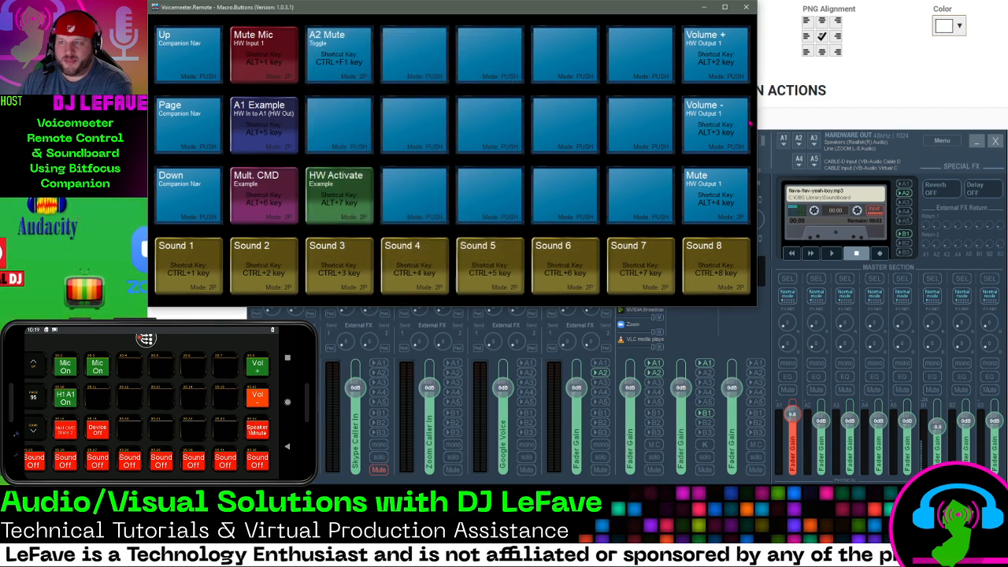
{"action": "left_click", "coordinate": [702, 133]}
{"action": "left_click", "coordinate": [702, 132]}
{"action": "left_click", "coordinate": [703, 132]}
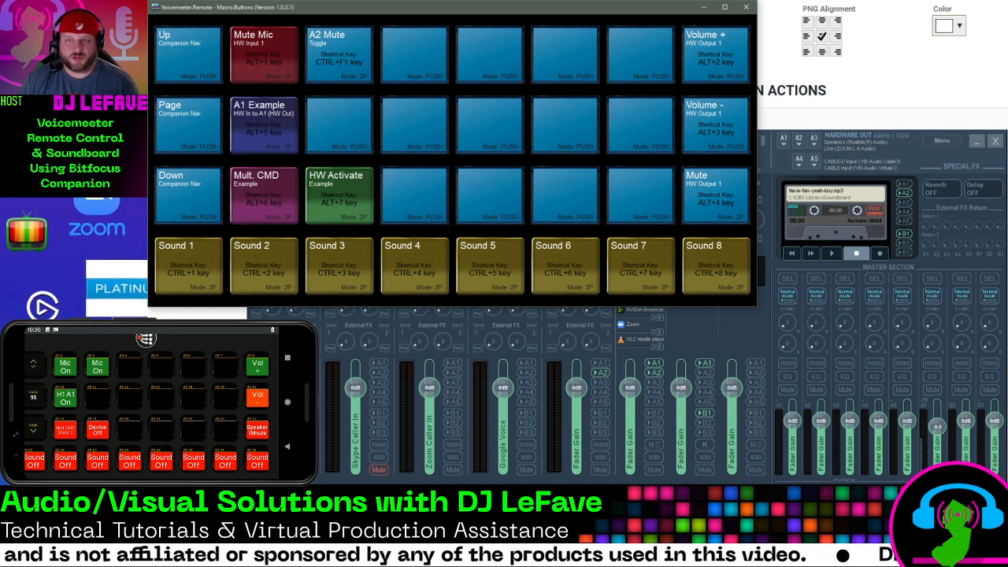
Check the Play On Load setting in Voicemeeter's recorder options
{"action": "right_click", "coordinate": [842, 211]}
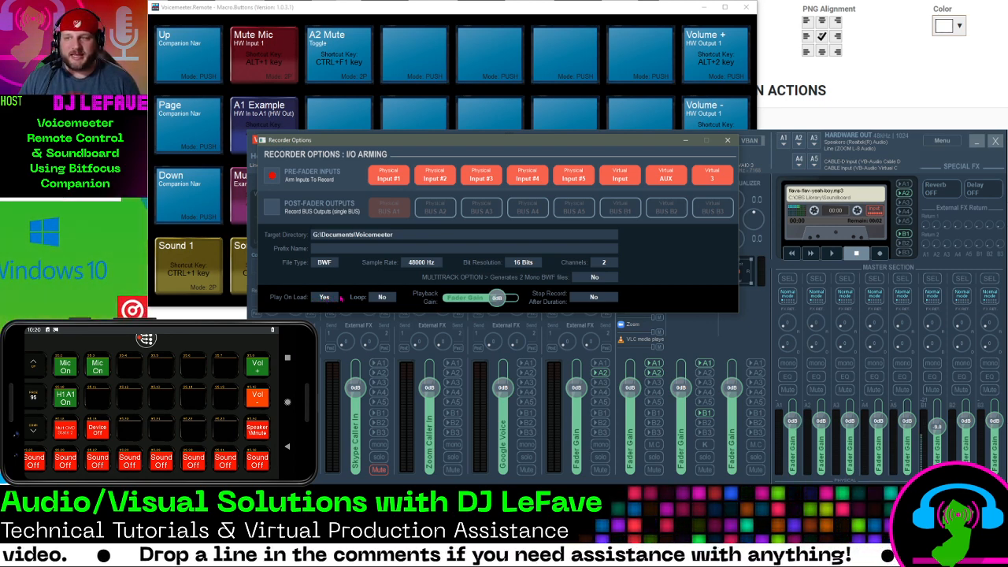
{"action": "left_click", "coordinate": [728, 140]}
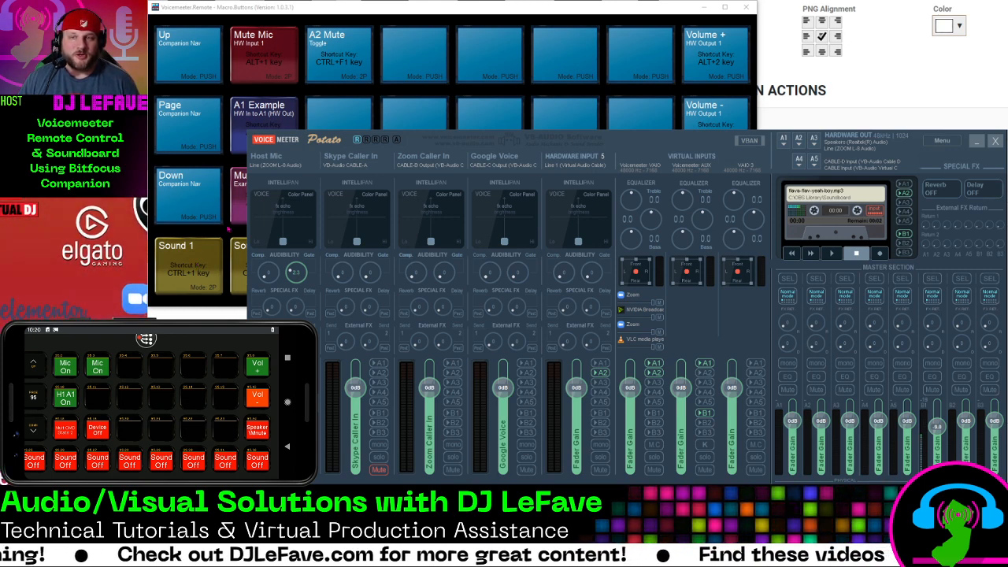
Test the Sound 1 macro in Macro Buttons by switching its playback on and off
{"action": "left_click", "coordinate": [326, 14]}
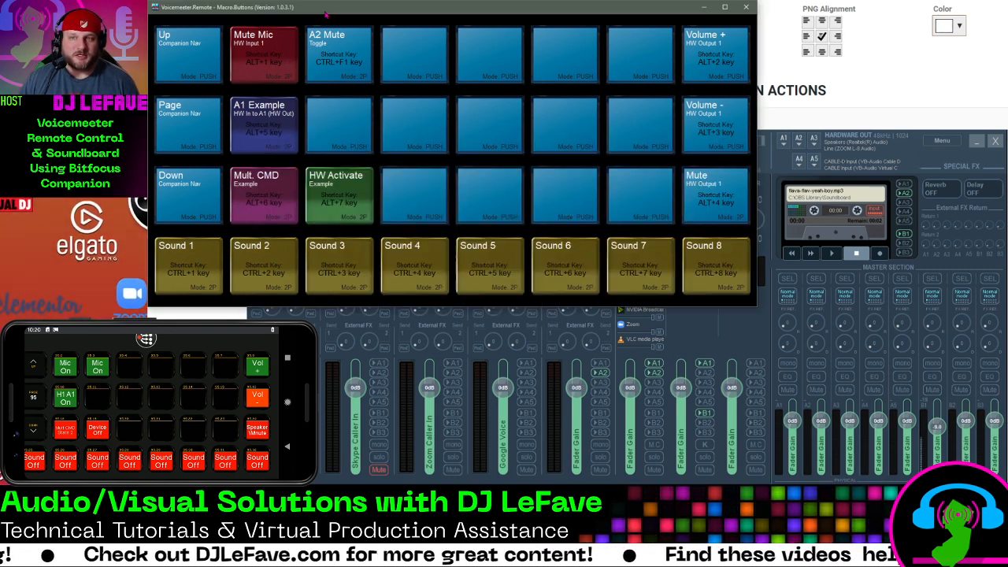
{"action": "left_click", "coordinate": [198, 277]}
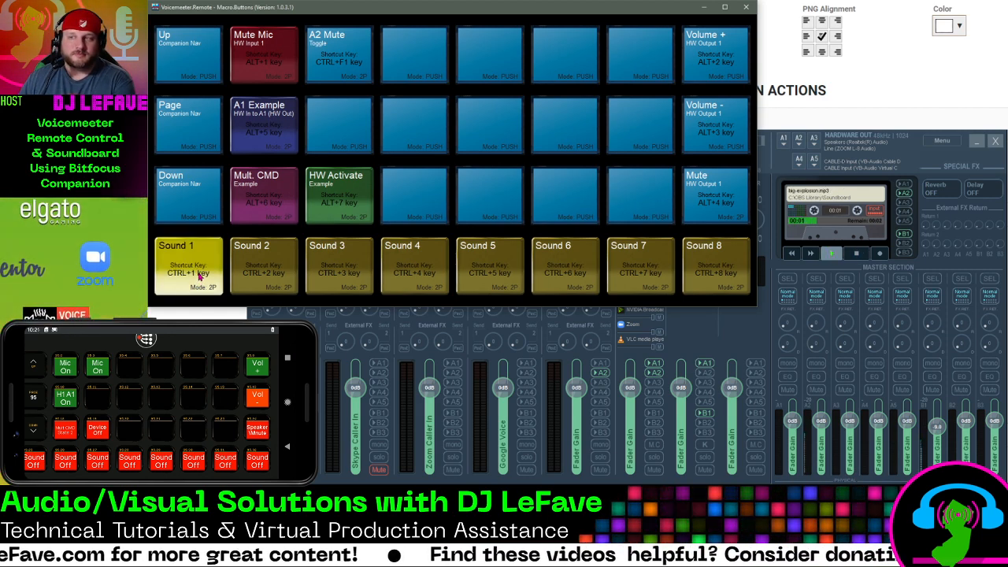
{"action": "left_click", "coordinate": [198, 275]}
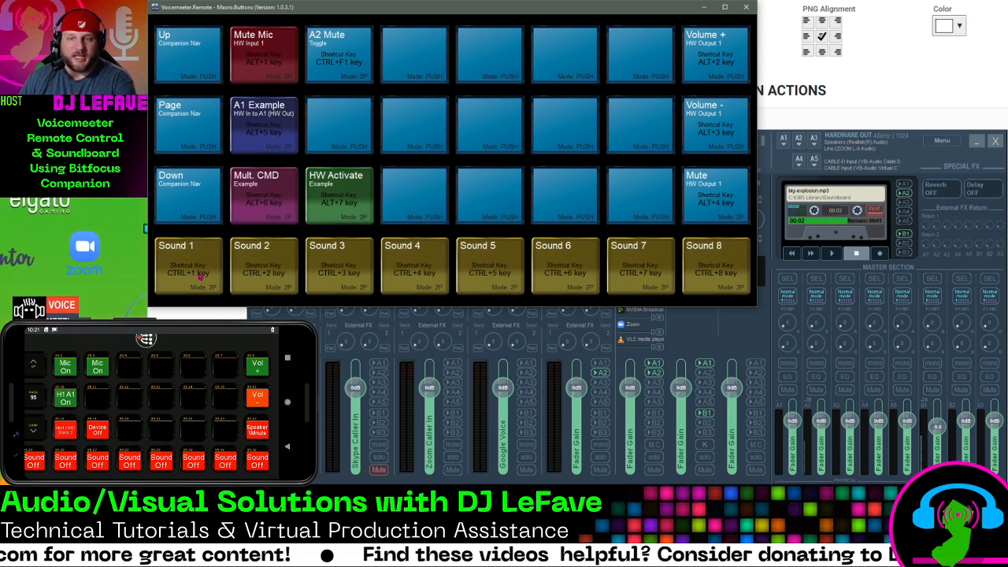
Retrigger the Sound 1 macro several times, and open its button configuration to review the recorder load, gain and stop requests
{"action": "left_click", "coordinate": [200, 275]}
{"action": "left_click", "coordinate": [200, 275]}
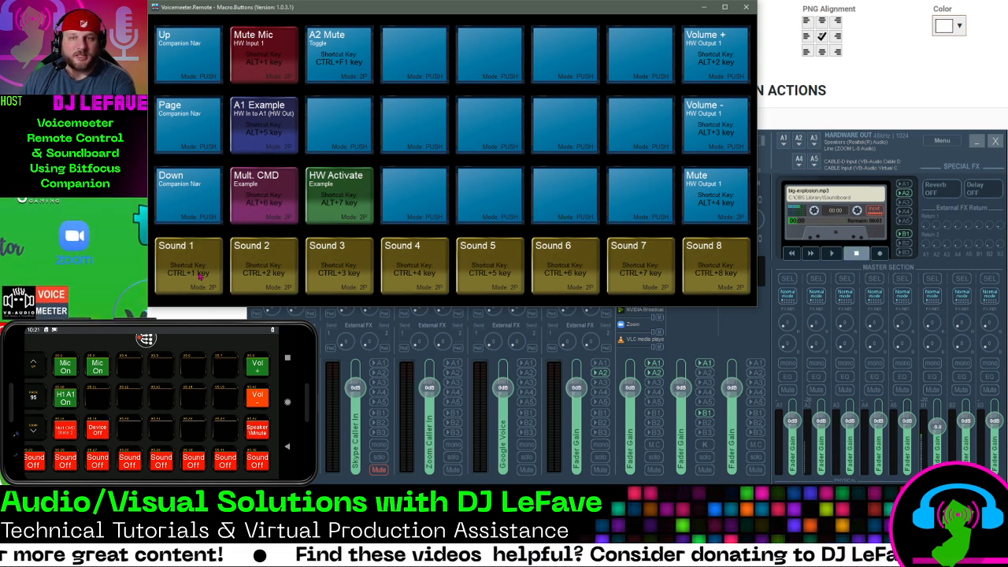
{"action": "left_click", "coordinate": [200, 276]}
{"action": "left_click", "coordinate": [200, 275]}
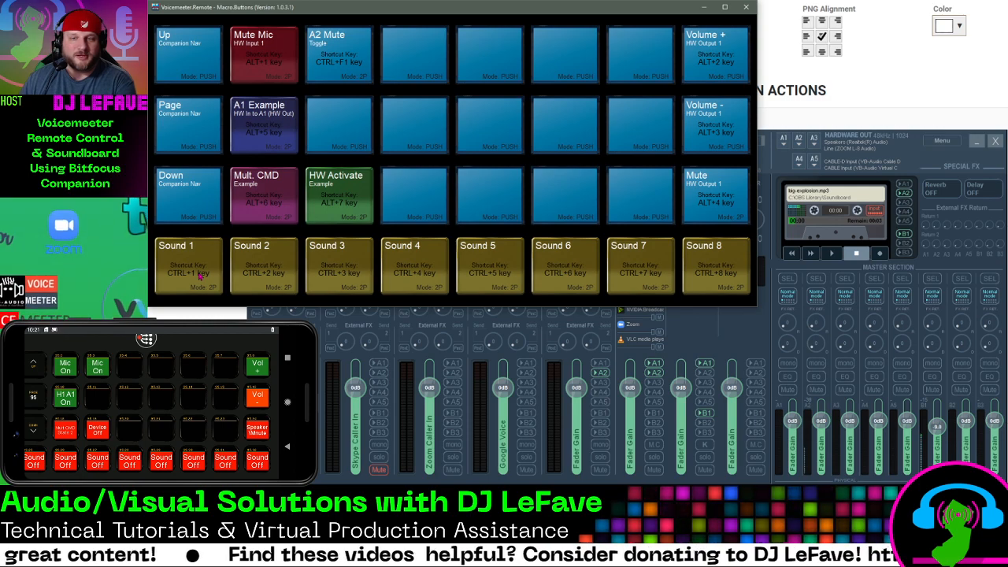
{"action": "right_click", "coordinate": [201, 265]}
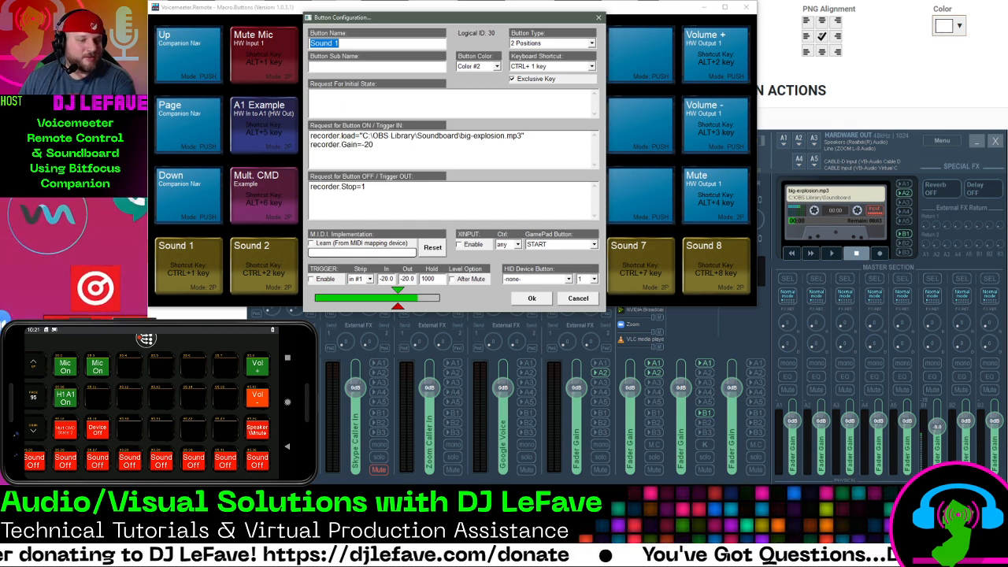
Switch to the Soundboard folder in File Explorer and copy the full file path of big-explosion.mp3
{"action": "key", "text": "alt+Tab"}
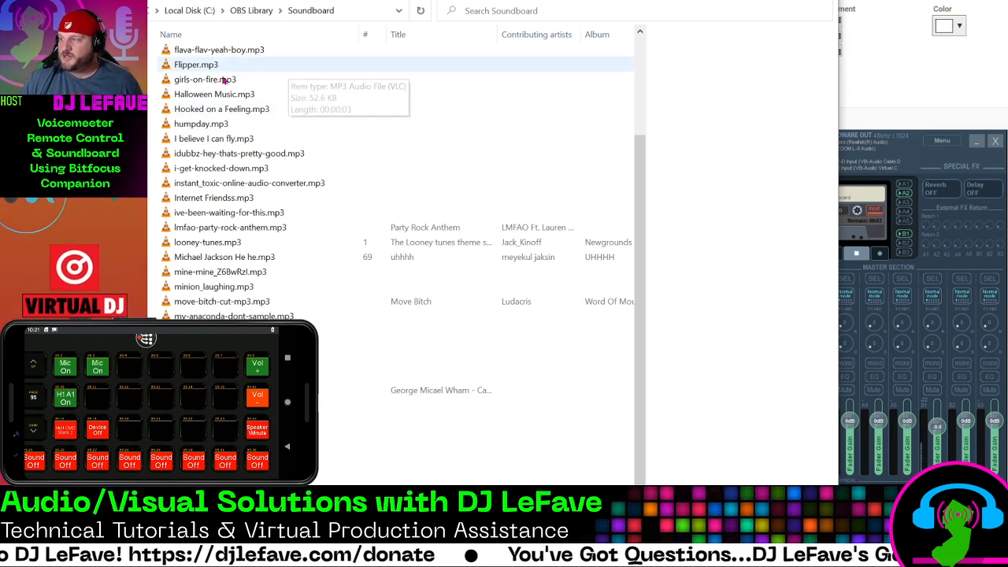
{"action": "left_click", "coordinate": [205, 129]}
{"action": "right_click", "coordinate": [204, 132]}
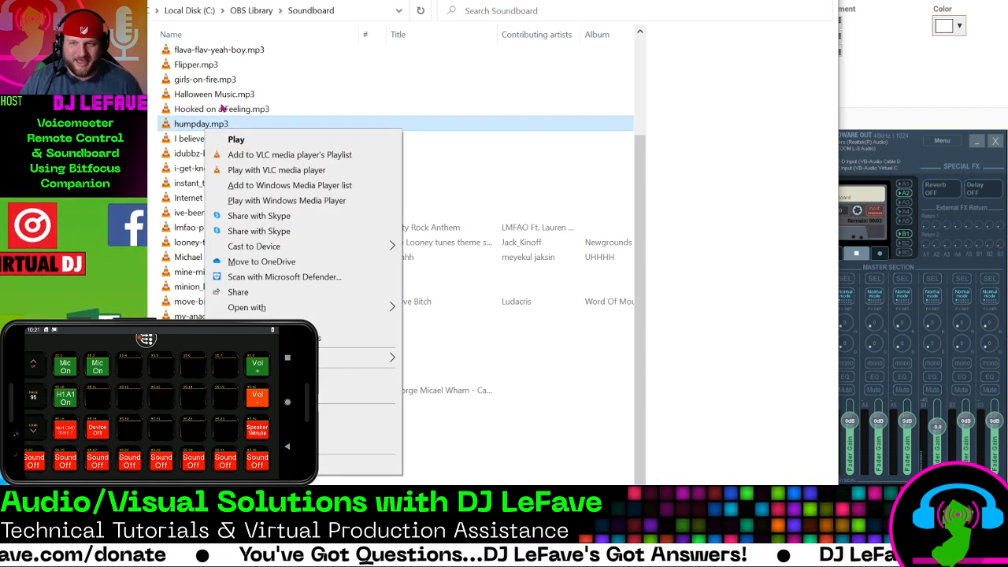
{"action": "left_click", "coordinate": [227, 53]}
{"action": "right_click", "coordinate": [228, 53]}
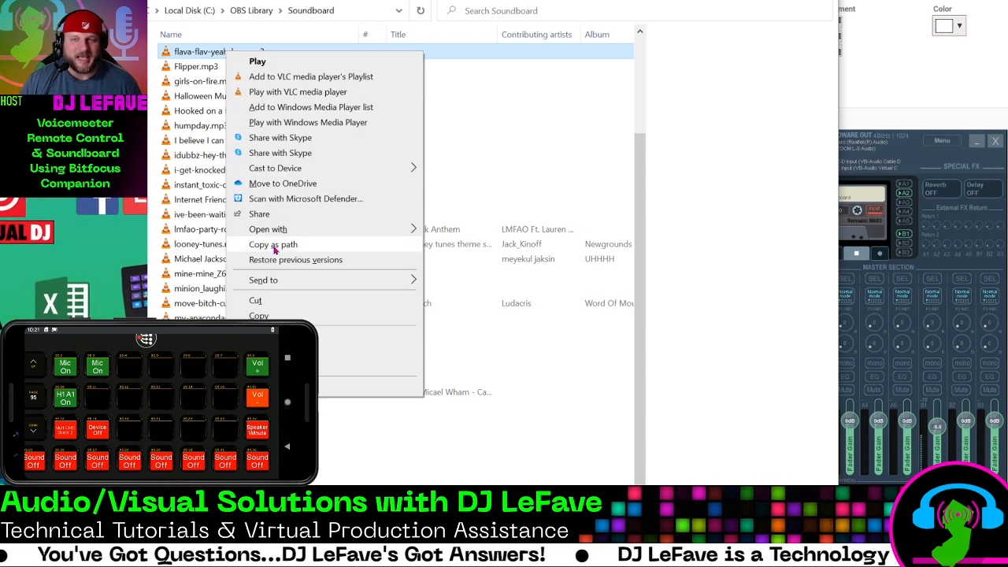
{"action": "left_click", "coordinate": [190, 85]}
{"action": "scroll", "coordinate": [193, 83], "scroll_direction": "up", "scroll_amount": 3}
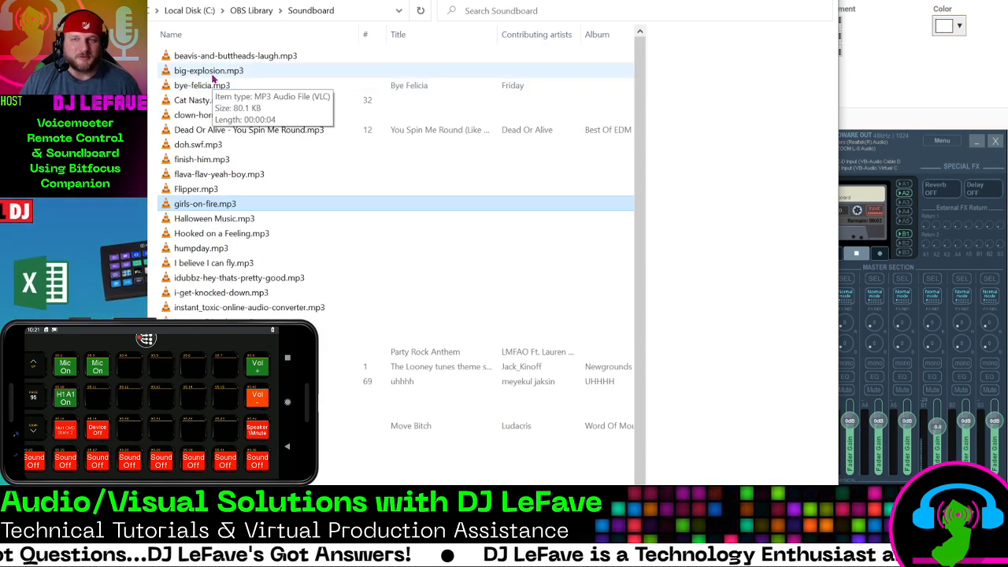
{"action": "right_click", "coordinate": [213, 75]}
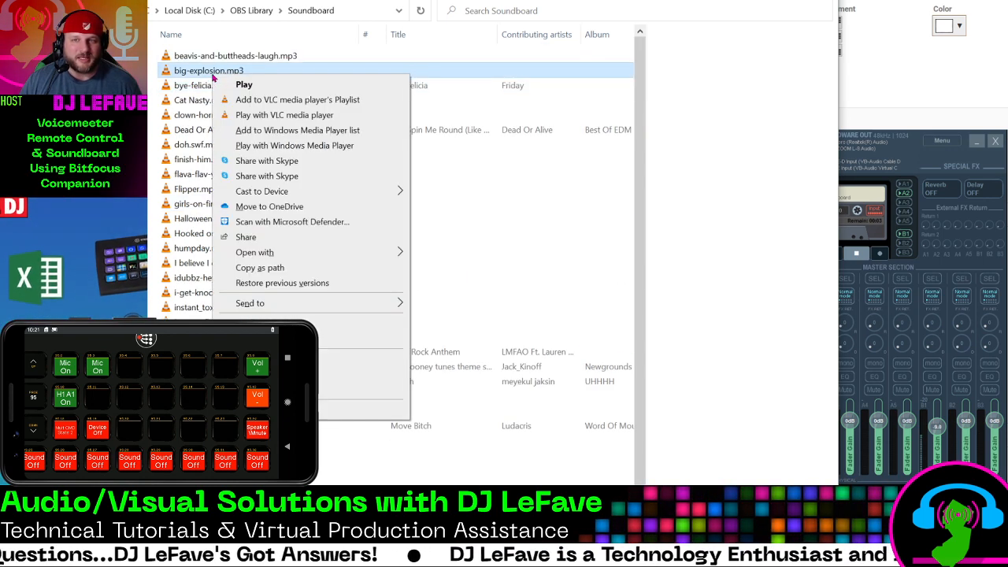
{"action": "left_click", "coordinate": [266, 268]}
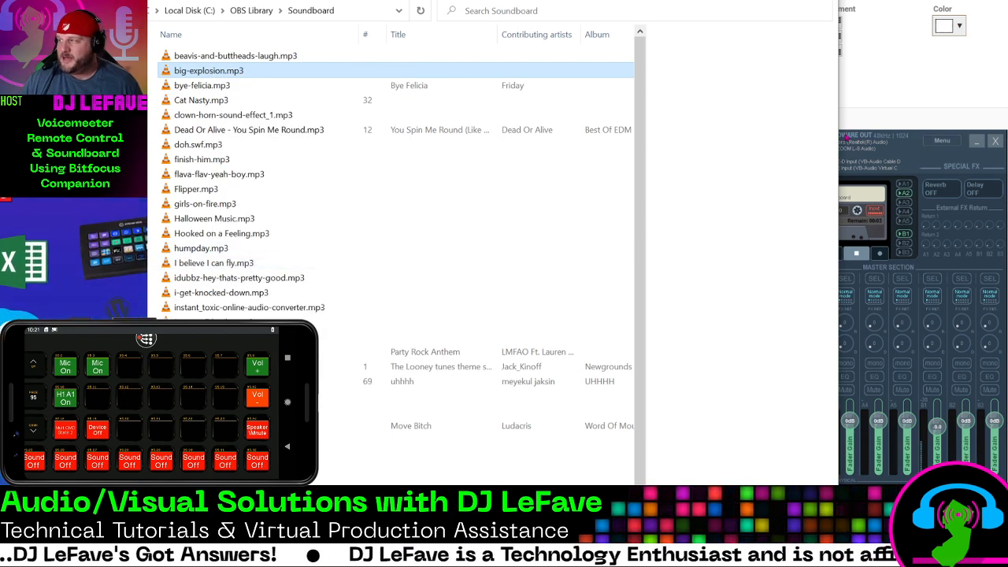
Return to the Sound 1 configuration and paste the copied file path below the recorder.Gain=-20 line of the Button ON request, leaving a blank line between
{"action": "key", "text": "alt+Tab"}
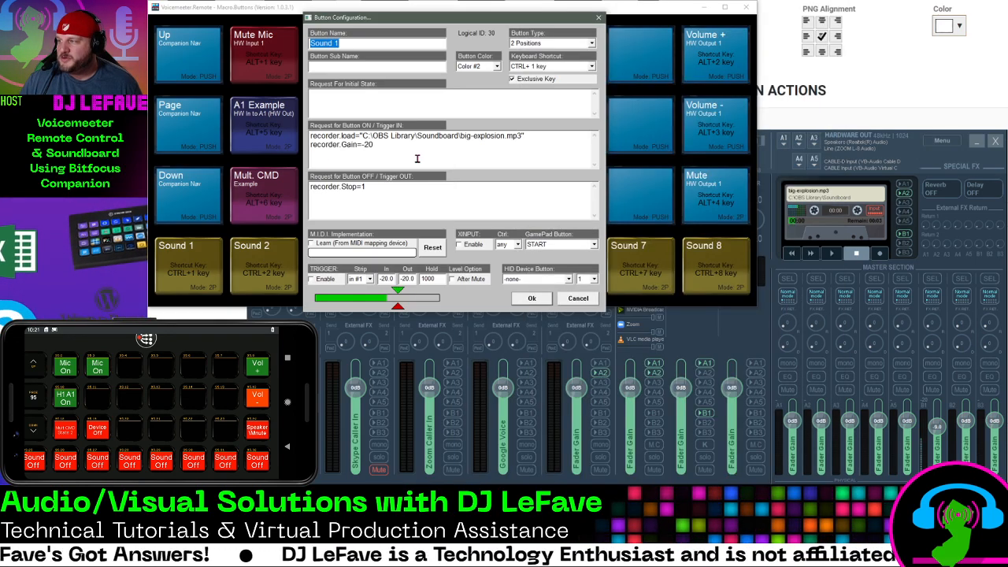
{"action": "left_click", "coordinate": [381, 144]}
{"action": "key", "text": "Return"}
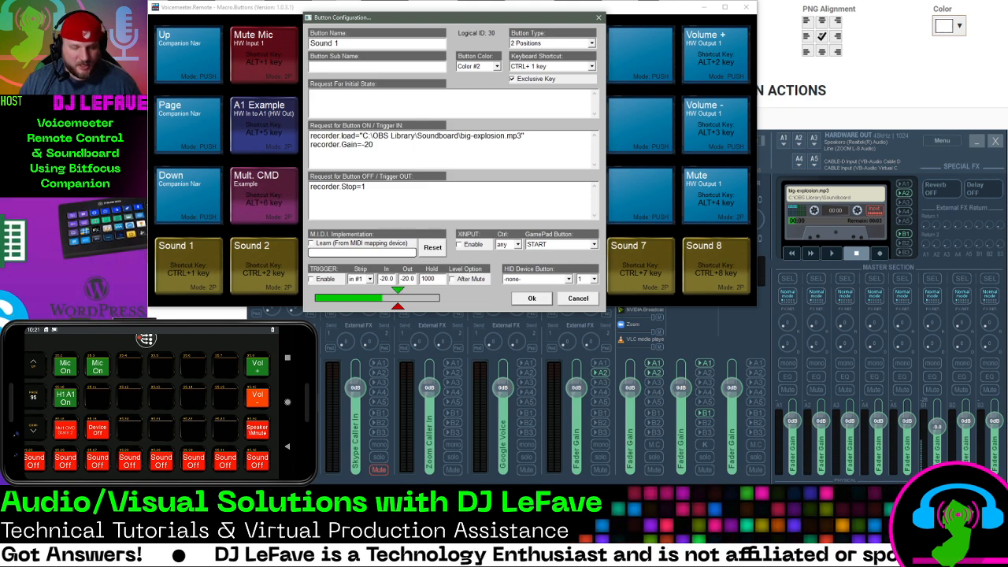
{"action": "key", "text": "Return"}
{"action": "type", "text": "\"C:\\OBS Library\\Soundboard\\big-explosion.mp3\""}
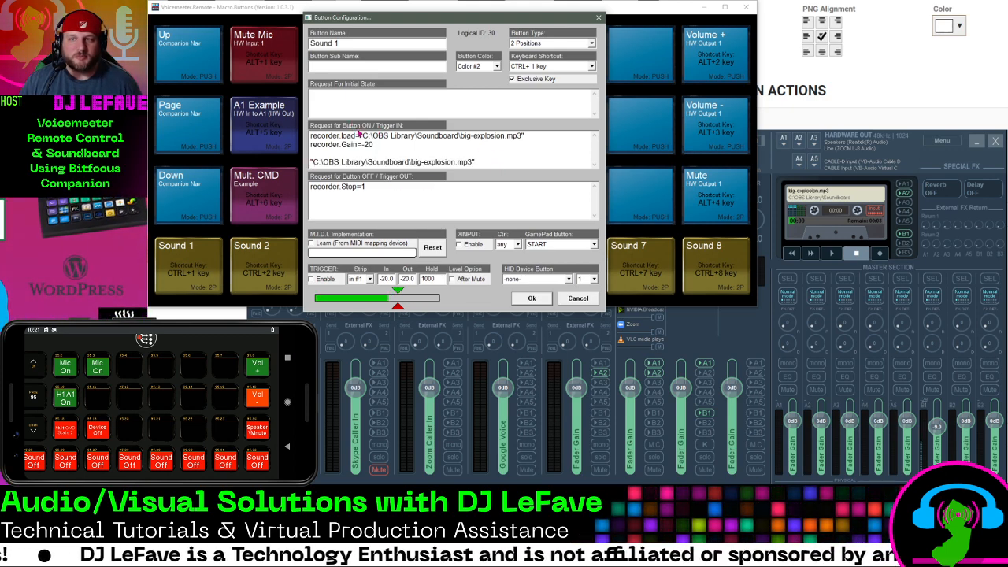
Remove the pasted file path and the extra blank lines from Sound 1's Button ON request
{"action": "left_click_drag", "start_coordinate": [500, 163], "coordinate": [310, 162]}
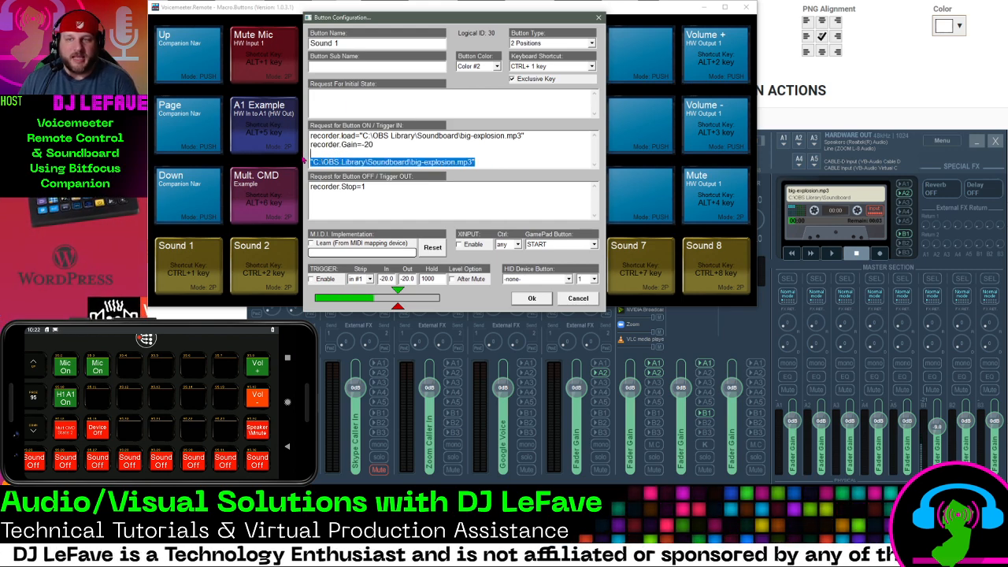
{"action": "key", "text": "BackSpace"}
{"action": "key", "text": "BackSpace"}
{"action": "key", "text": "BackSpace"}
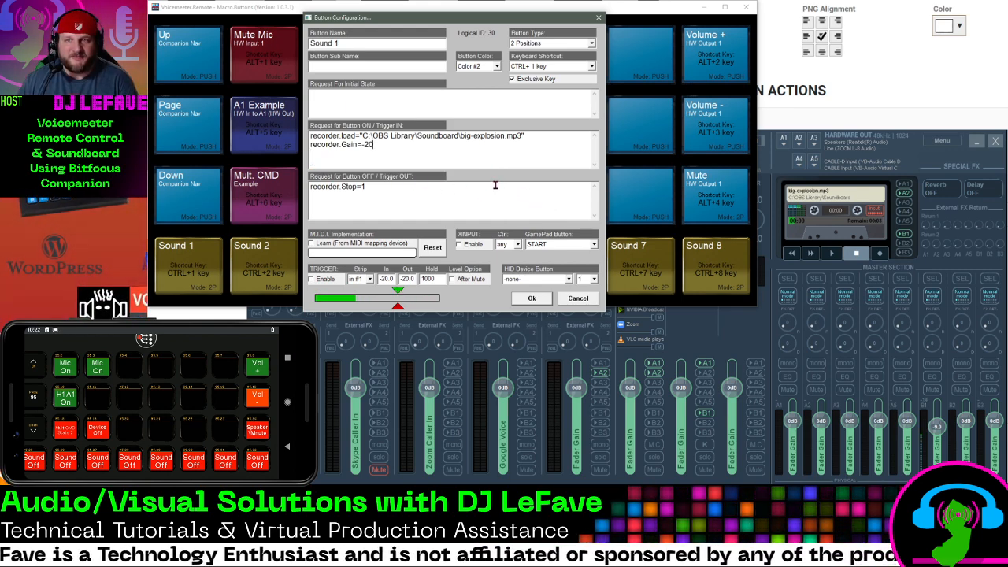
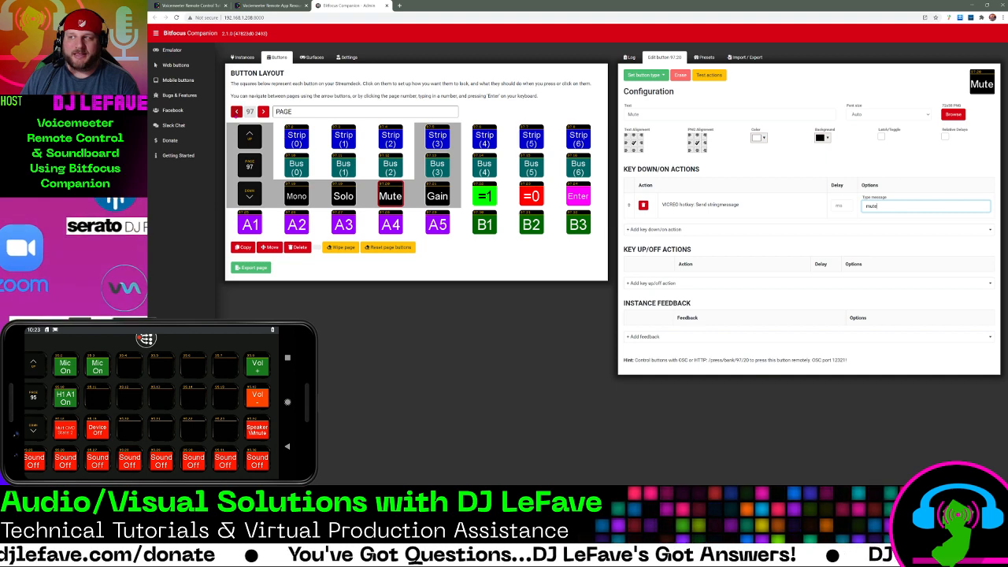
Go back from button page 97 to the empty button page 94
{"action": "left_click", "coordinate": [236, 111]}
{"action": "left_click", "coordinate": [237, 111]}
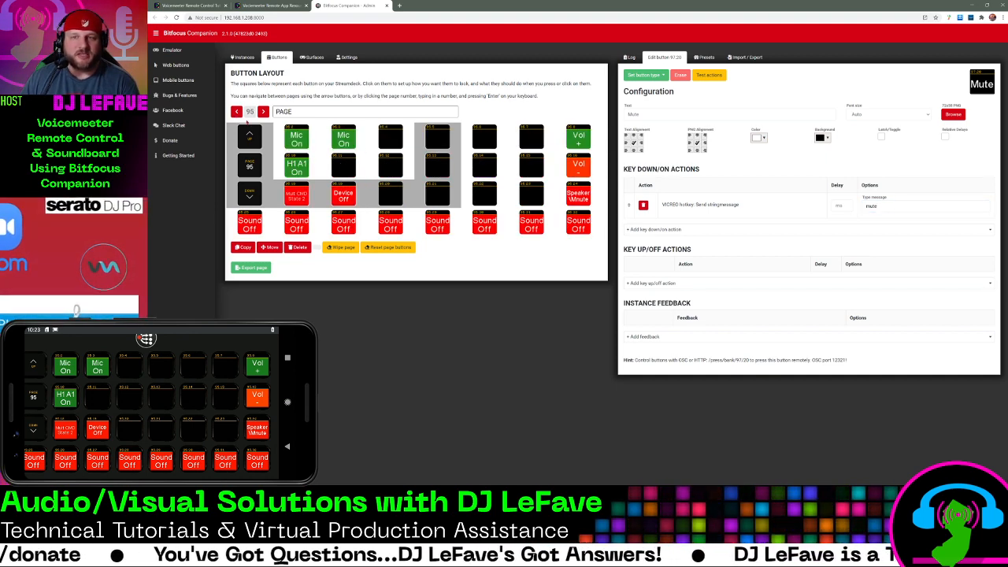
{"action": "left_click", "coordinate": [236, 111]}
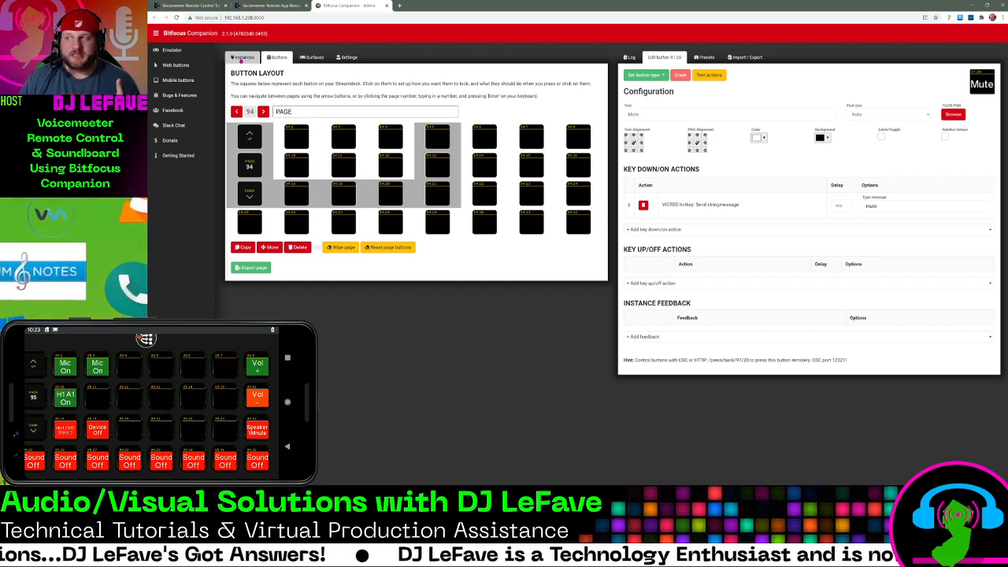
Show the connection instances and search the available modules for vicreo
{"action": "left_click", "coordinate": [240, 60]}
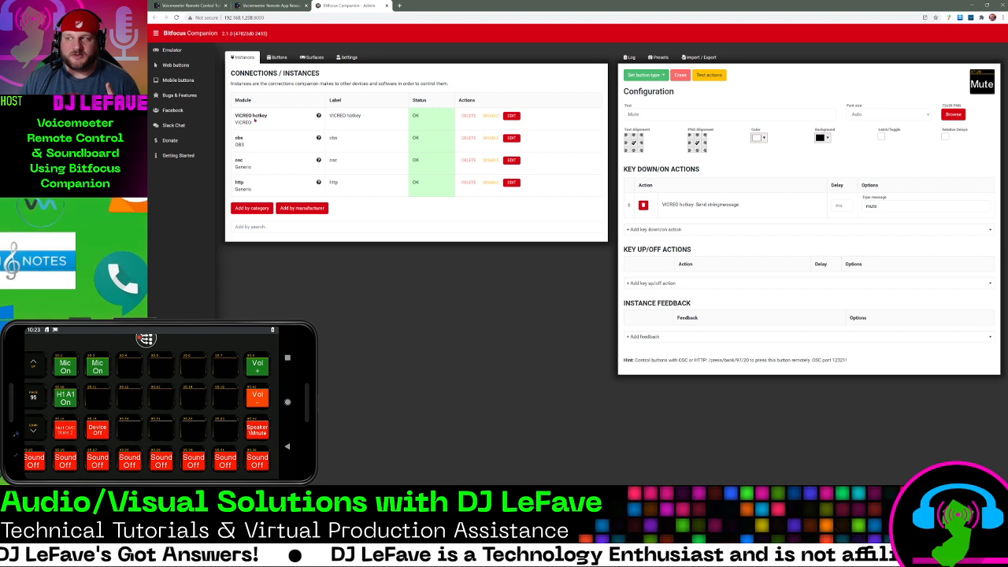
{"action": "left_click", "coordinate": [269, 228]}
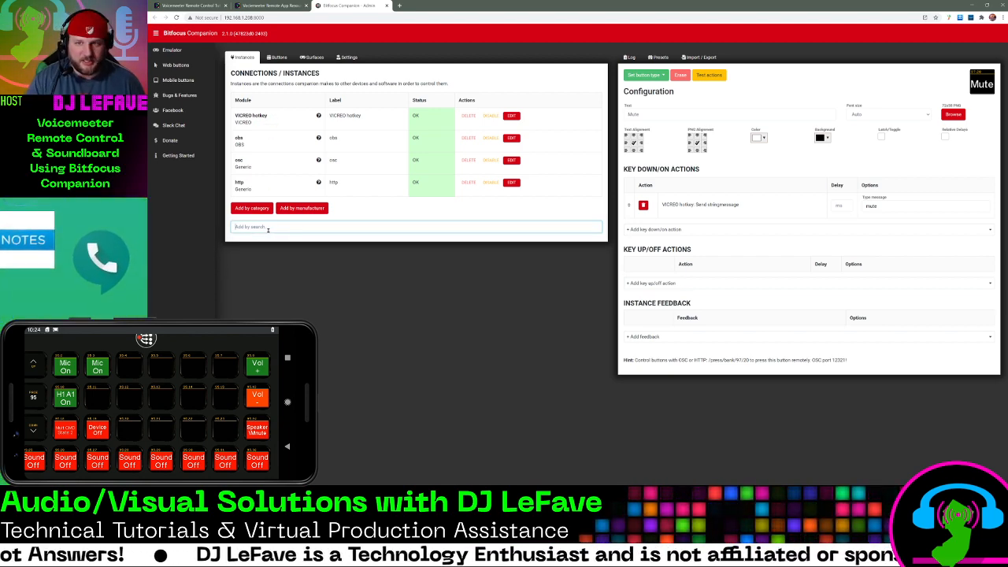
{"action": "type", "text": "vicreo"}
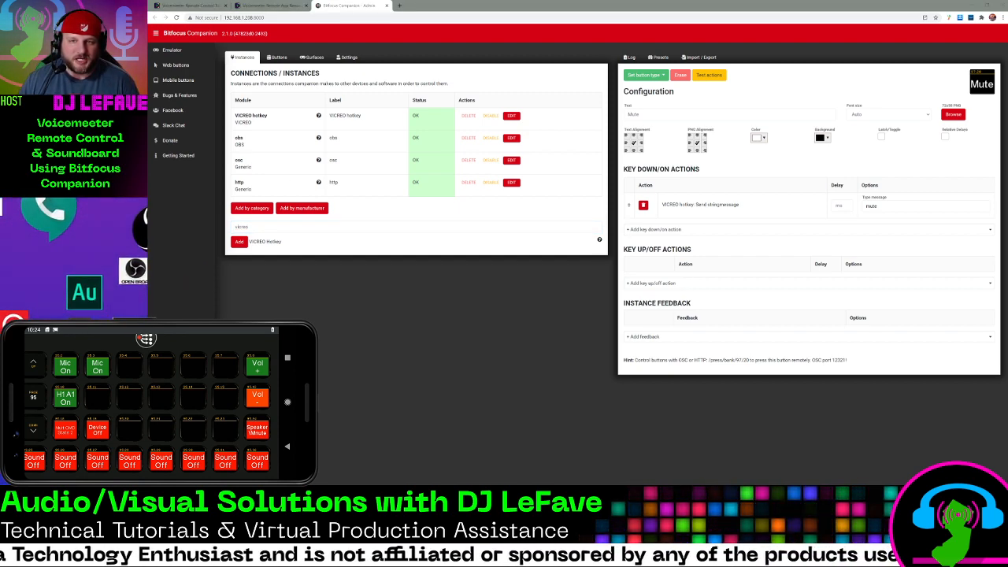
Check the port number in the Vicreo Listener window, minimize it, and review the VICREO hotkey instance's status
{"action": "left_click_drag", "start_coordinate": [501, 121], "coordinate": [528, 107]}
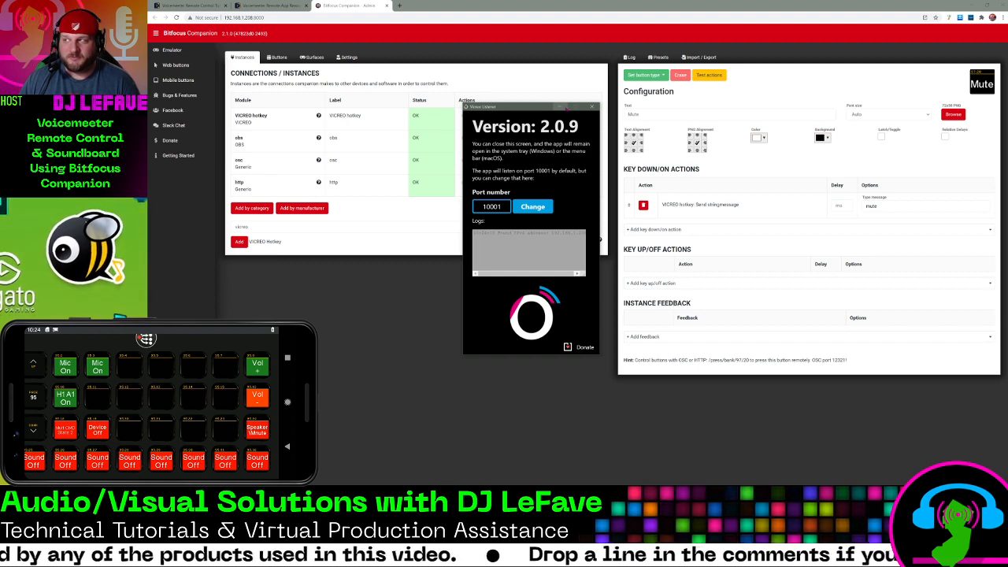
{"action": "left_click", "coordinate": [561, 106]}
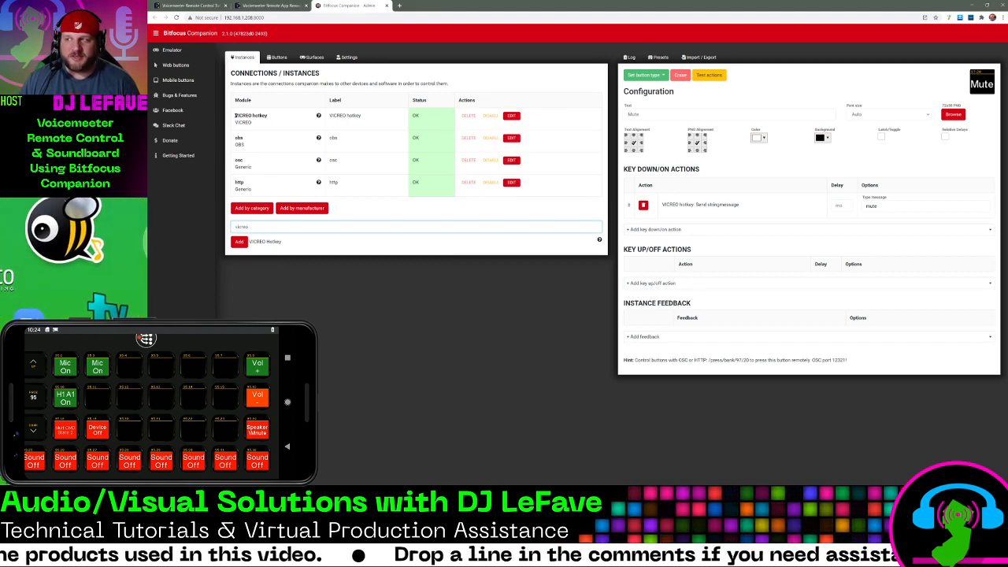
{"action": "left_click_drag", "start_coordinate": [235, 116], "coordinate": [266, 116]}
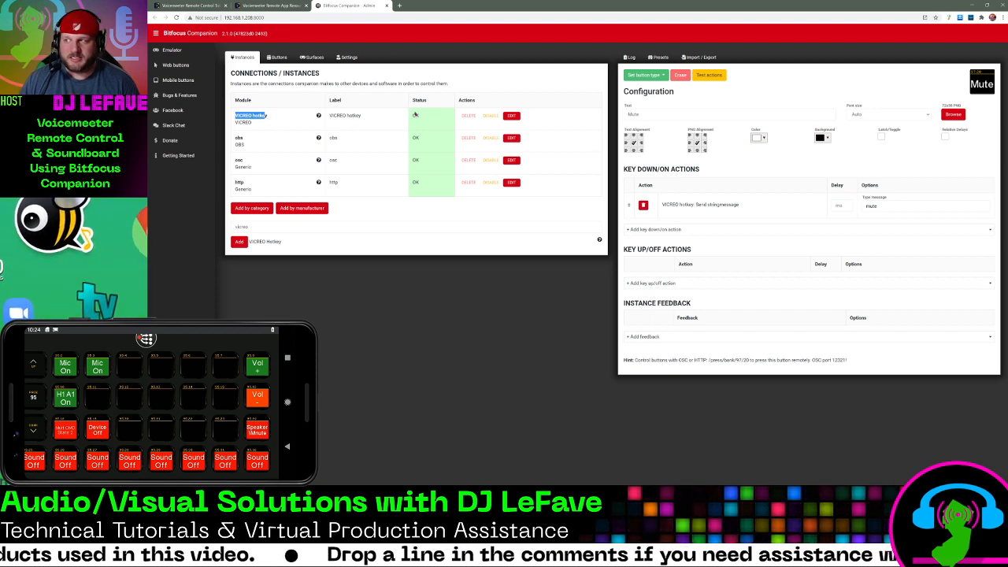
{"action": "left_click_drag", "start_coordinate": [416, 116], "coordinate": [422, 115]}
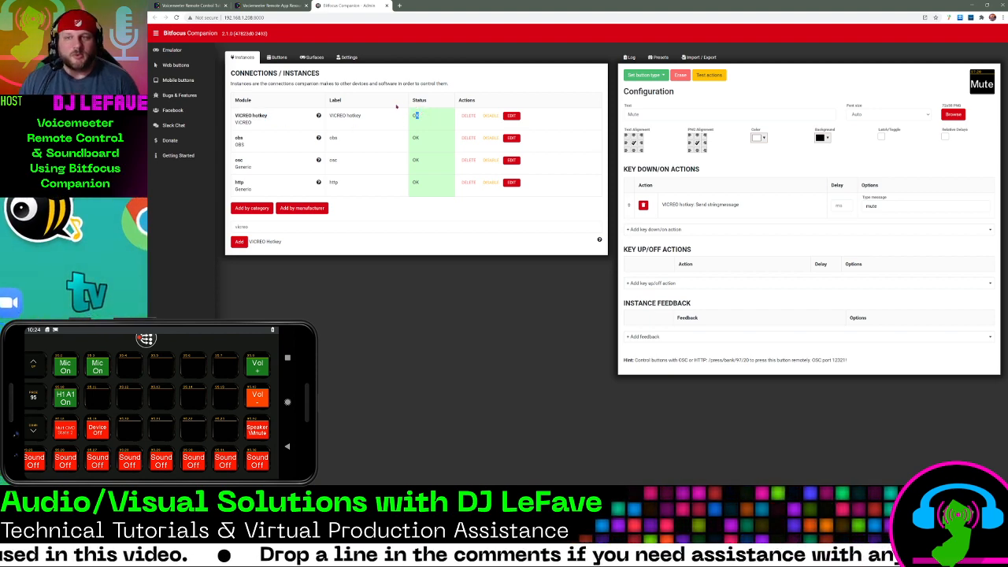
Import Voicemeeter Page Example.companionconfig from the Voicemeeter folder to button page 94, linked to the local VICREO hotkey and http instances
{"action": "left_click", "coordinate": [275, 58]}
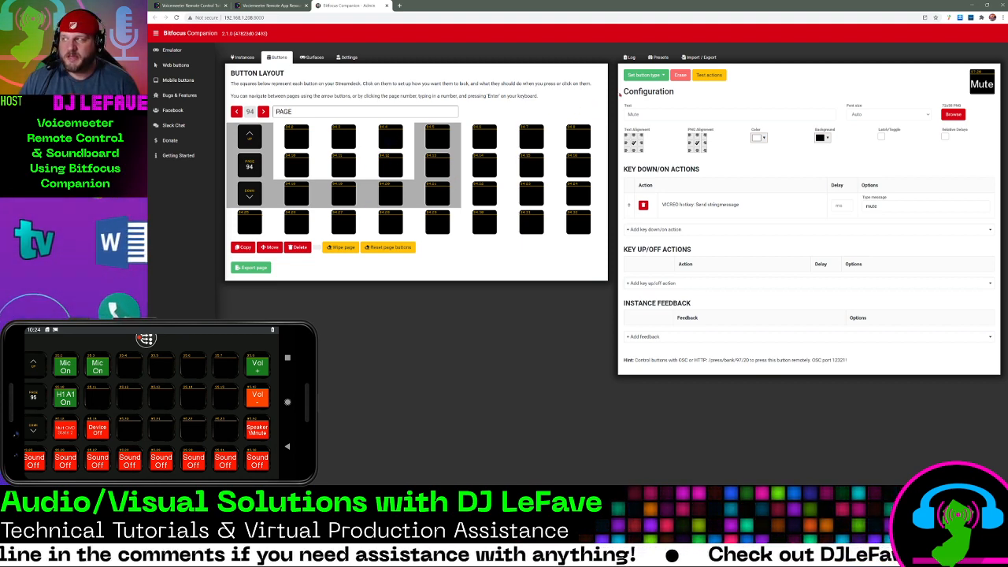
{"action": "left_click", "coordinate": [695, 59]}
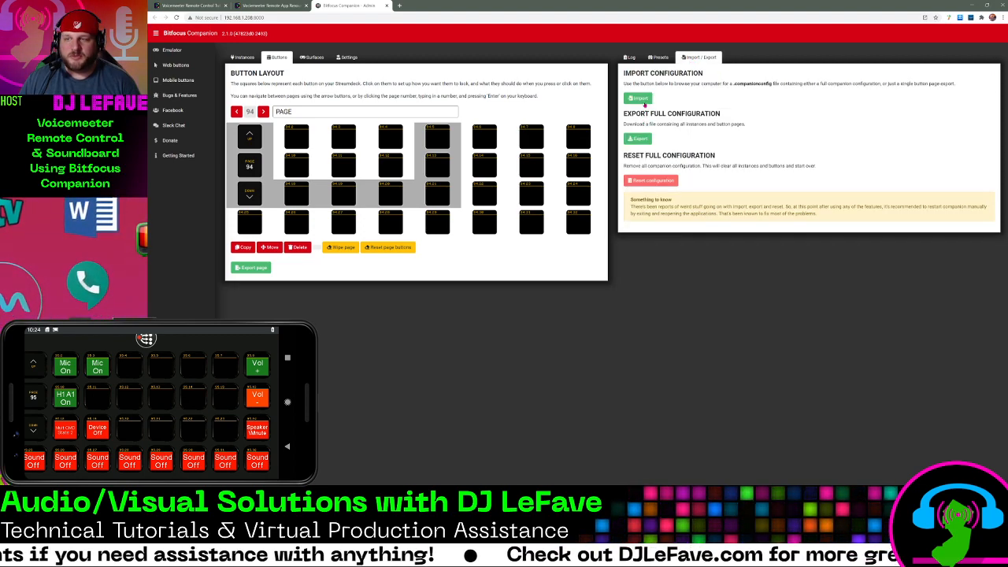
{"action": "left_click", "coordinate": [640, 99]}
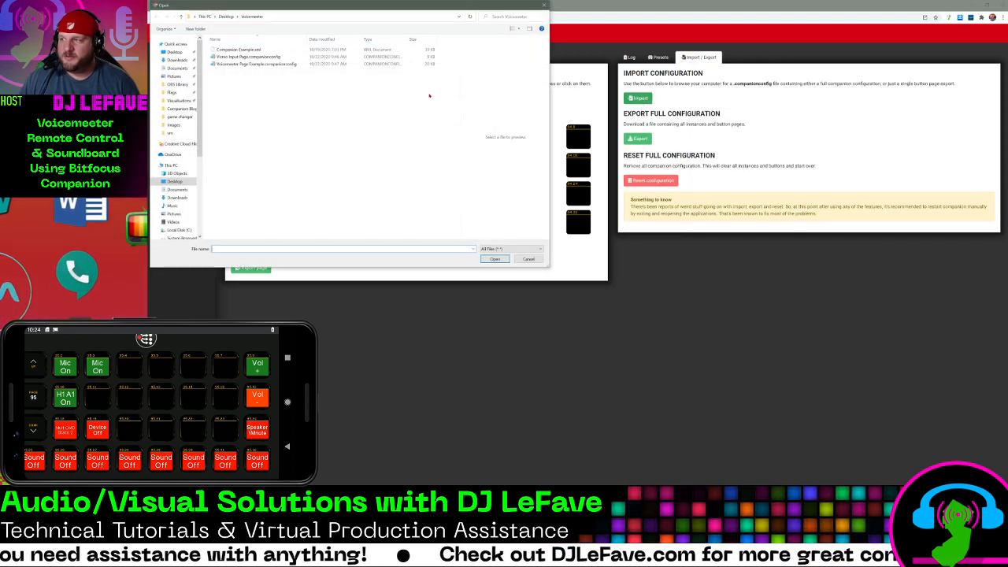
{"action": "left_click_drag", "start_coordinate": [320, 18], "coordinate": [571, 128]}
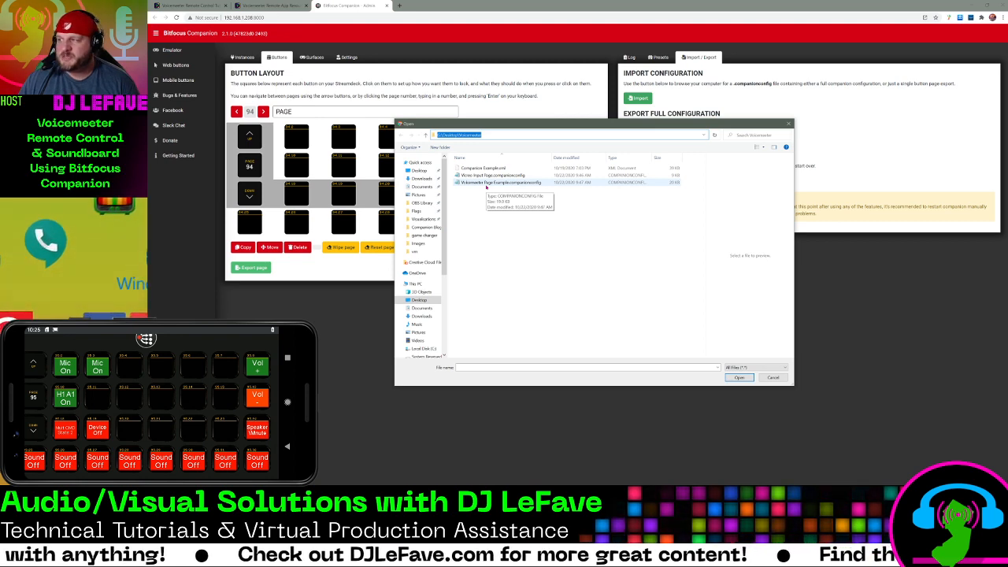
{"action": "left_click", "coordinate": [486, 184]}
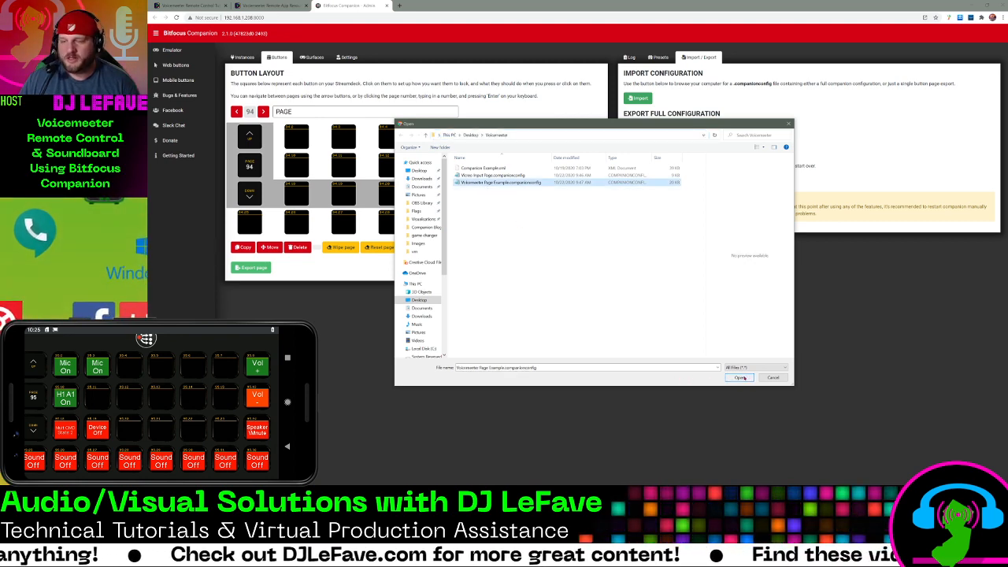
{"action": "left_click", "coordinate": [739, 377]}
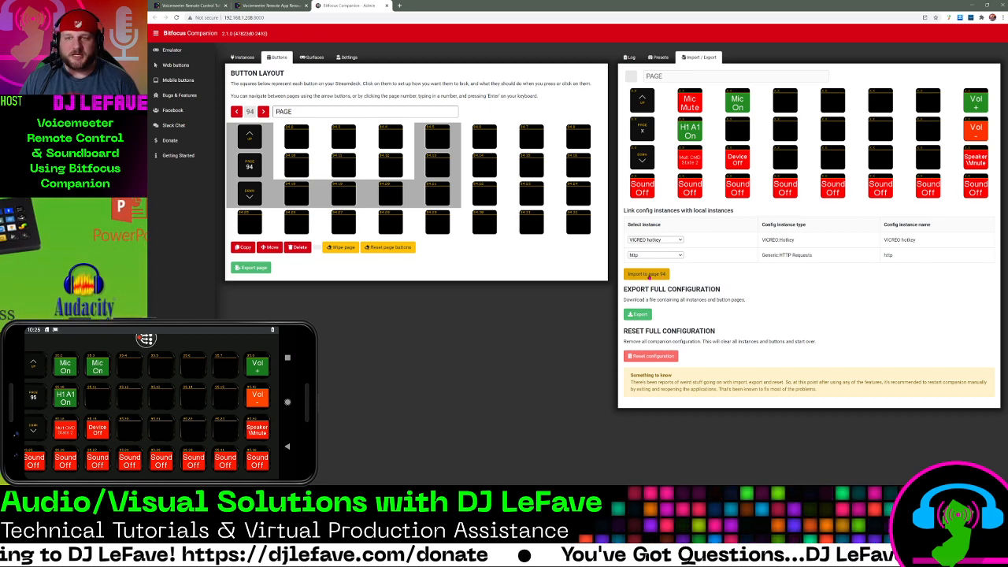
{"action": "left_click", "coordinate": [648, 275]}
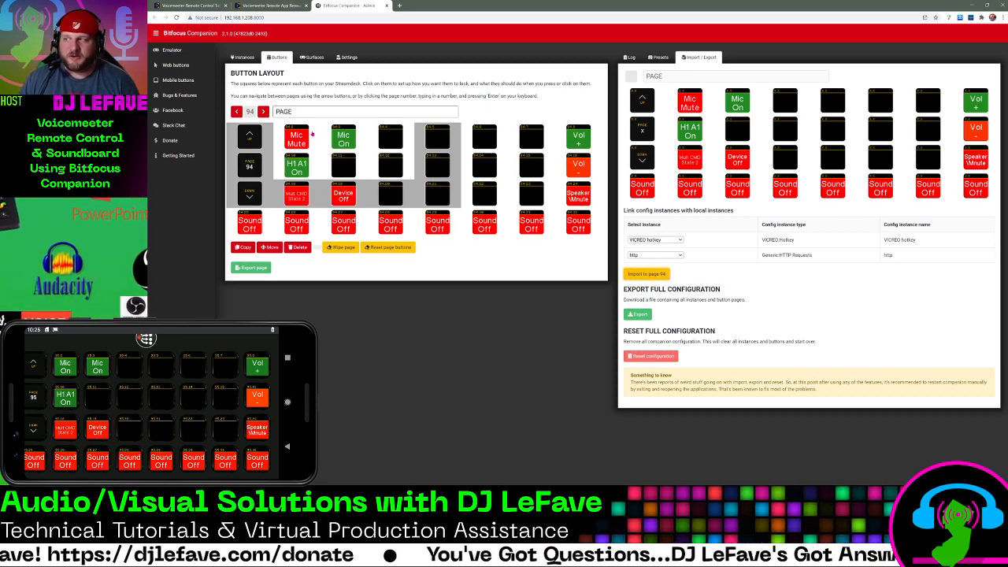
Examine the Mic Mute and Mic On buttons' hotkey and HTTP actions on page 94, including the page number in the URLs, and look at page 95
{"action": "left_click", "coordinate": [298, 136]}
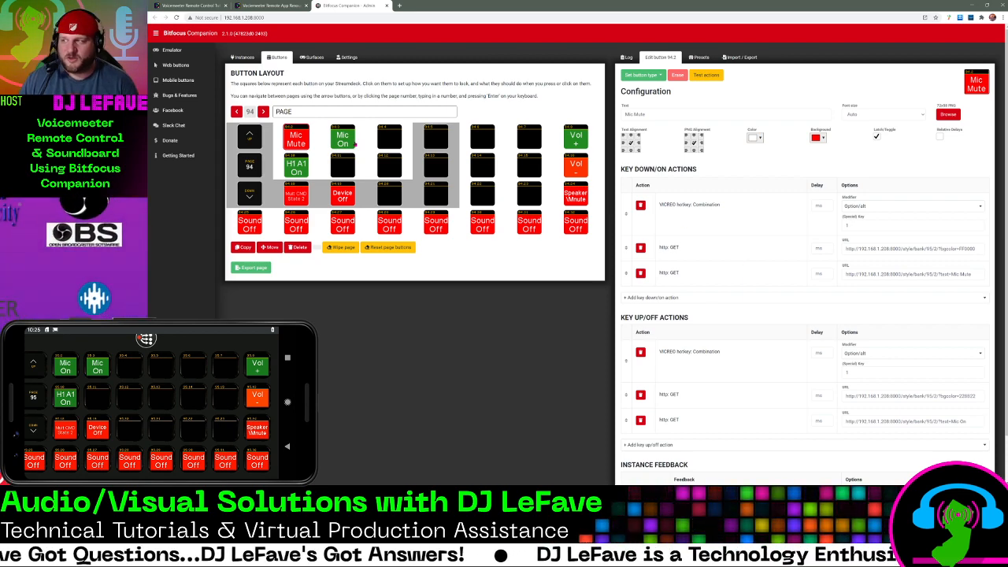
{"action": "left_click", "coordinate": [348, 144]}
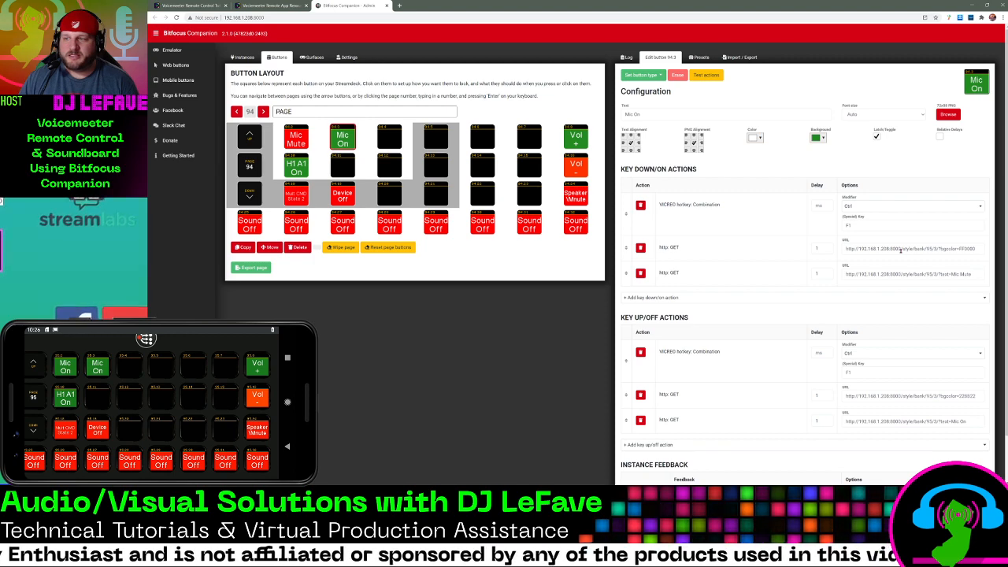
{"action": "left_click_drag", "start_coordinate": [901, 250], "coordinate": [982, 275]}
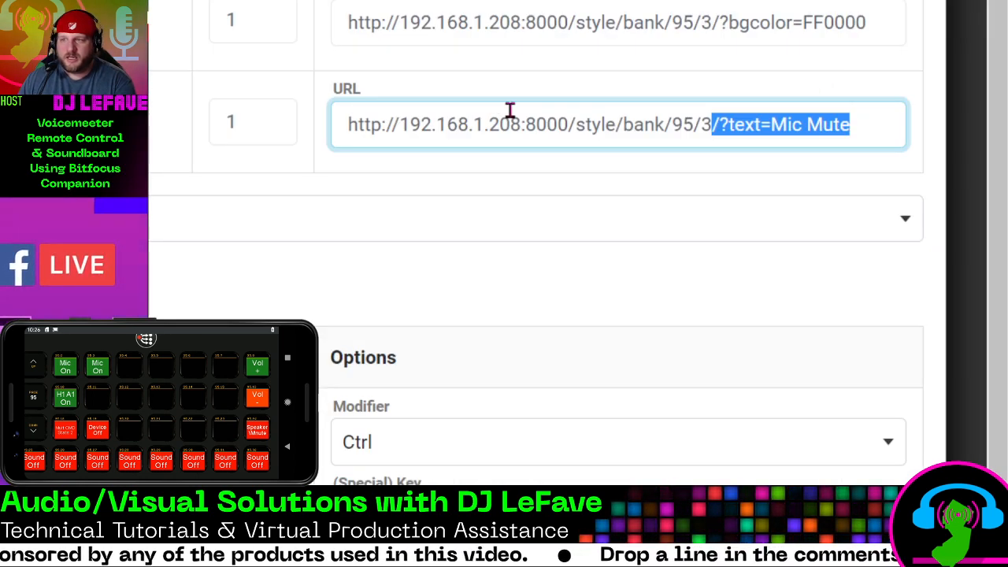
{"action": "mouse_move", "coordinate": [672, 124]}
{"action": "left_mouse_down"}
{"action": "mouse_move", "coordinate": [714, 126]}
{"action": "mouse_move", "coordinate": [686, 124]}
{"action": "left_mouse_up"}
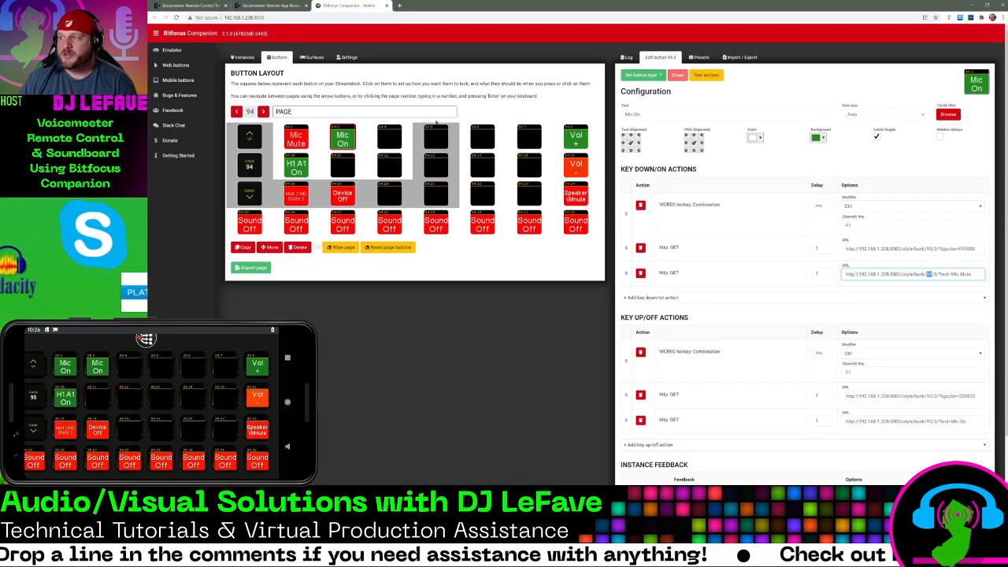
{"action": "left_click", "coordinate": [264, 112]}
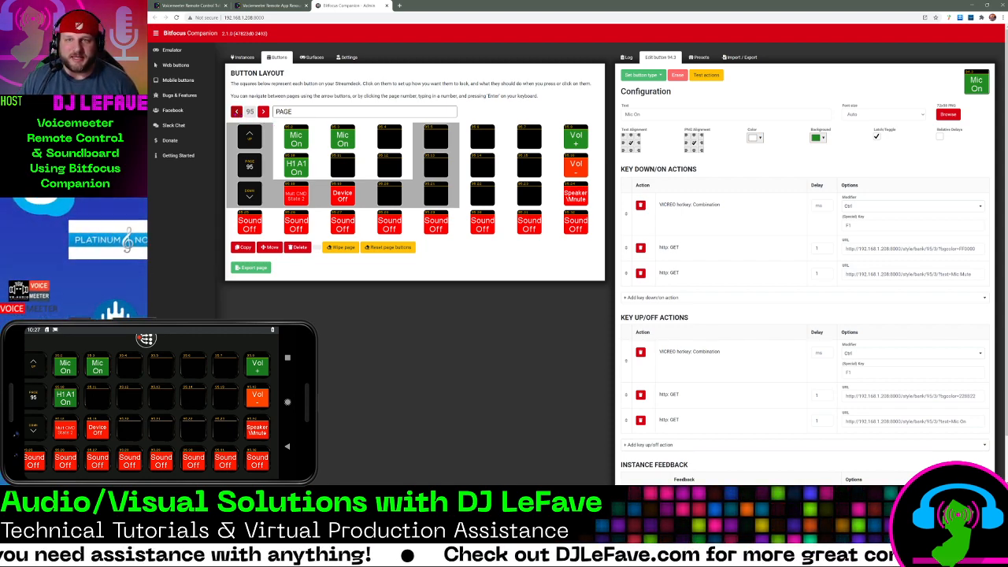
Import Vicreo Input Page.companionconfig to the empty button page 93, linked to the local VICREO hotkey instance
{"action": "left_click", "coordinate": [236, 112]}
{"action": "left_click", "coordinate": [237, 112]}
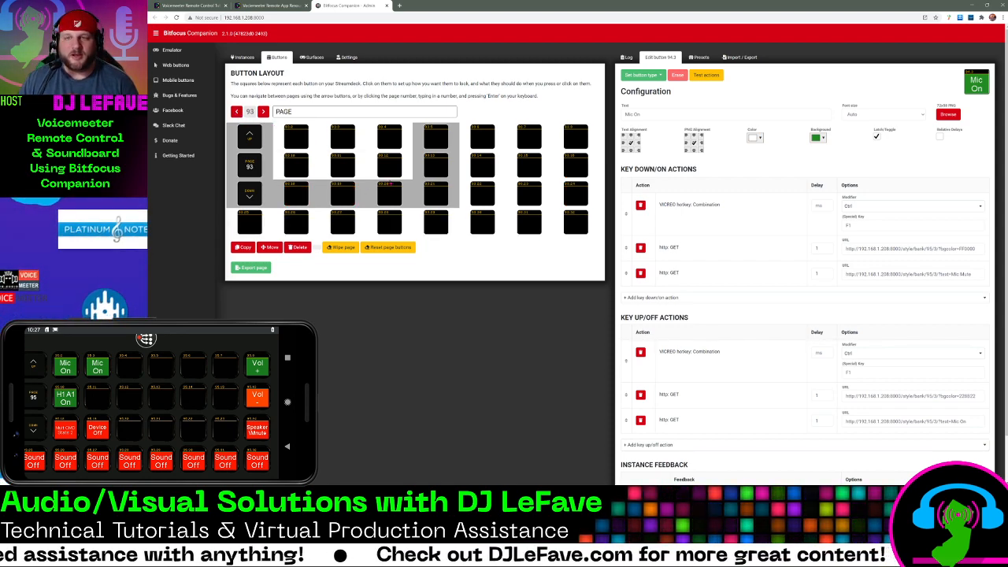
{"action": "left_click", "coordinate": [732, 60]}
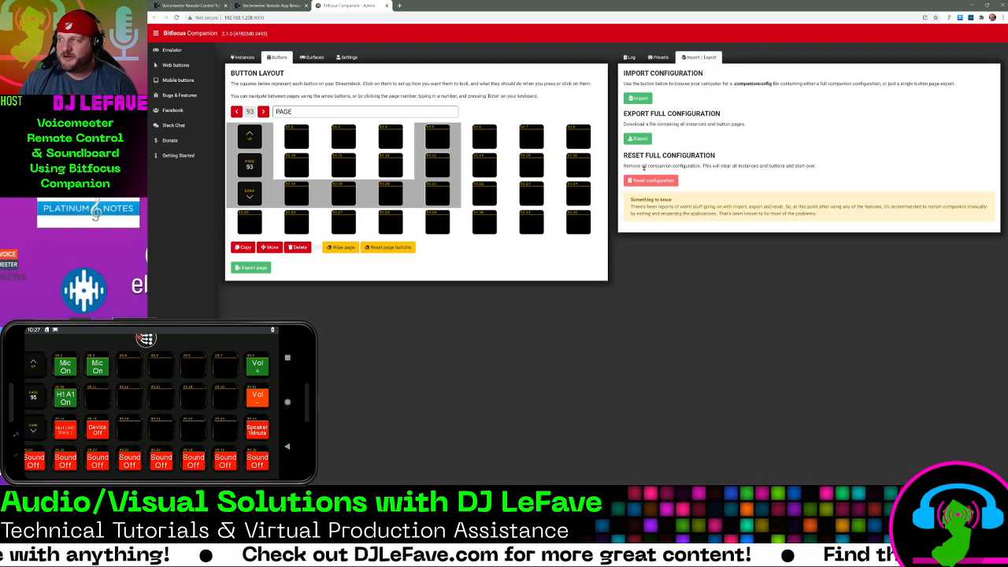
{"action": "left_click", "coordinate": [642, 99]}
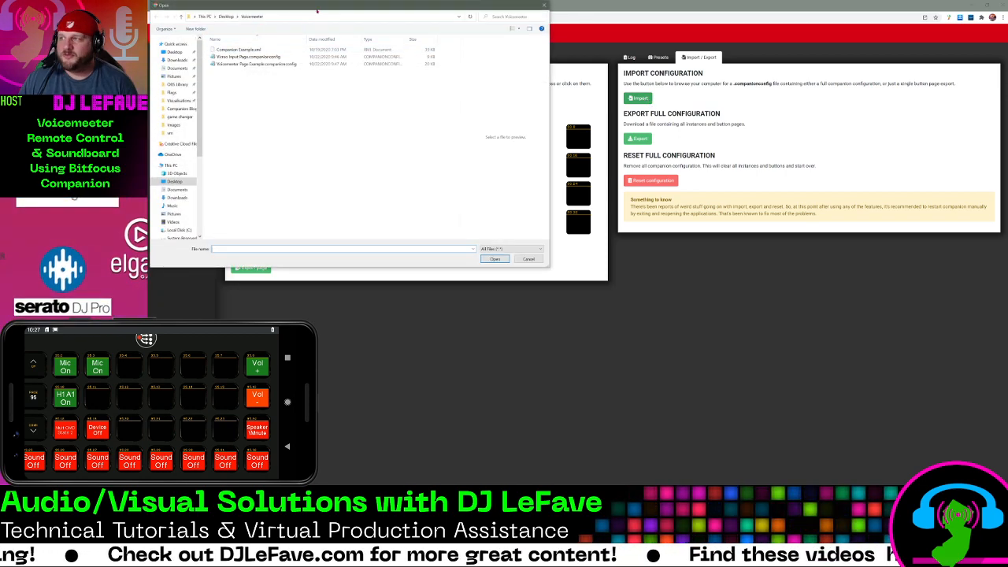
{"action": "left_click_drag", "start_coordinate": [317, 10], "coordinate": [416, 67]}
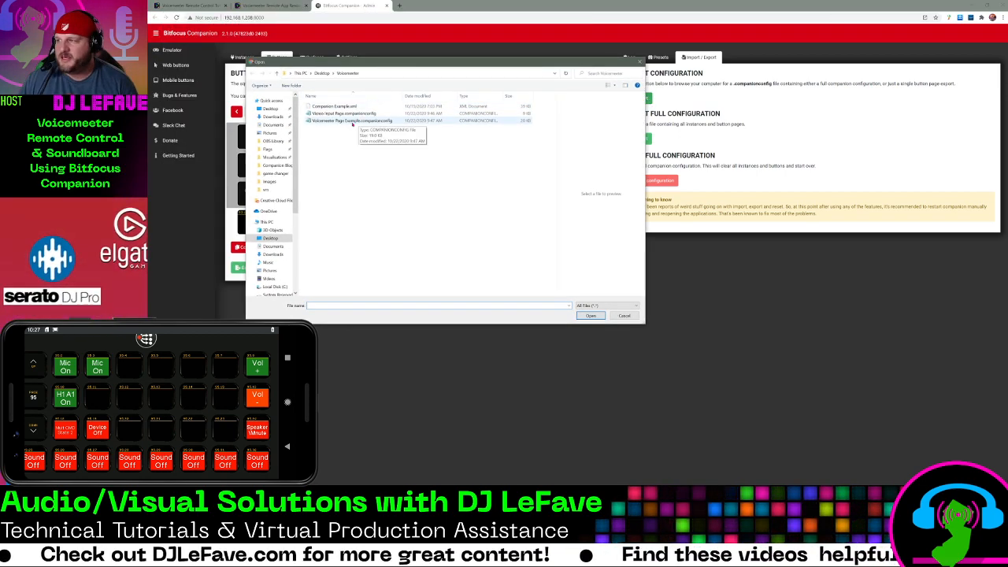
{"action": "left_click", "coordinate": [343, 115]}
{"action": "left_click", "coordinate": [591, 315]}
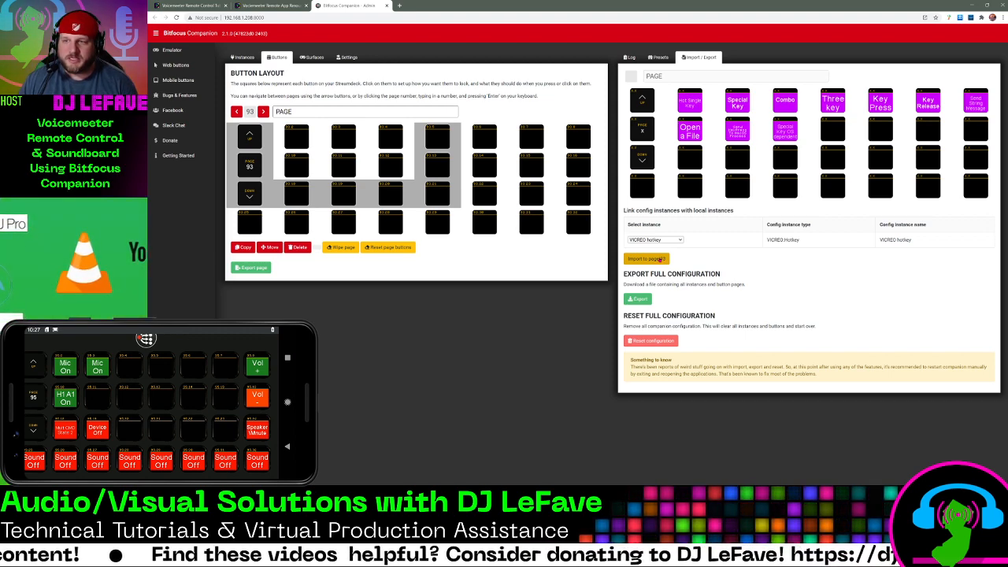
{"action": "left_click", "coordinate": [661, 259]}
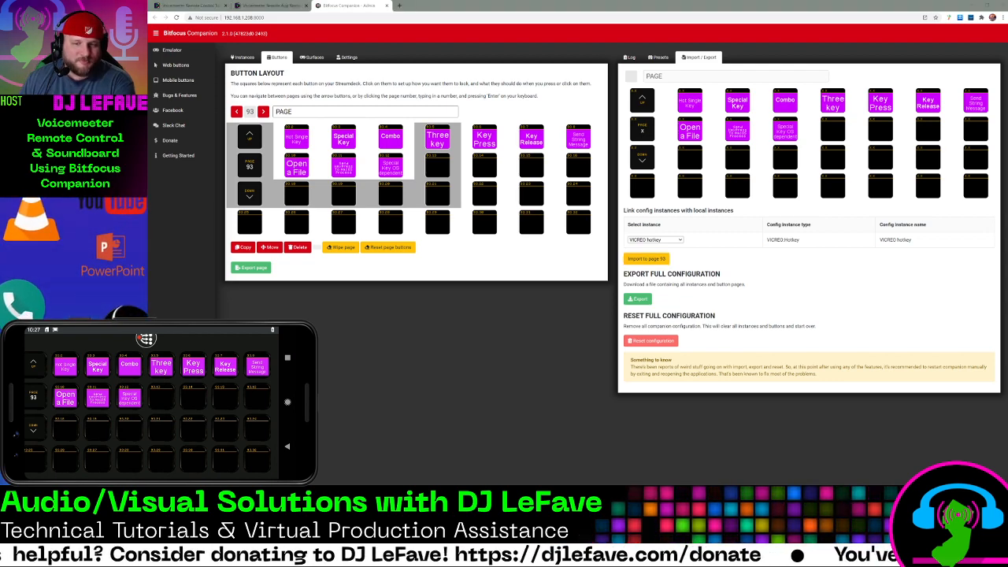
Test the Hot Single Key button in a blank Notepad document, entering Hot(single)key, and close the document without saving
{"action": "left_click_drag", "start_coordinate": [148, 112], "coordinate": [544, 100]}
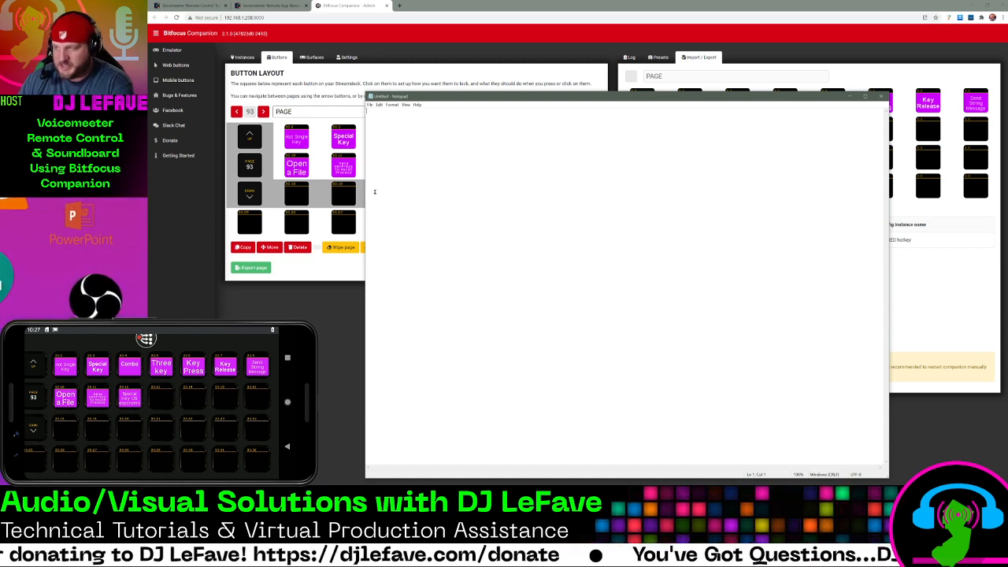
{"action": "type", "text": "H"}
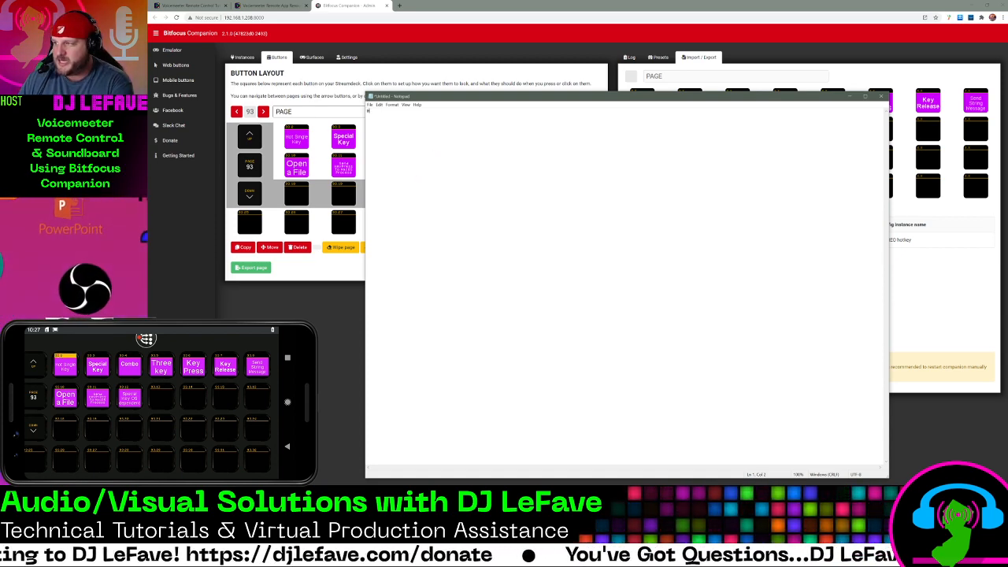
{"action": "type", "text": "ot(single)key"}
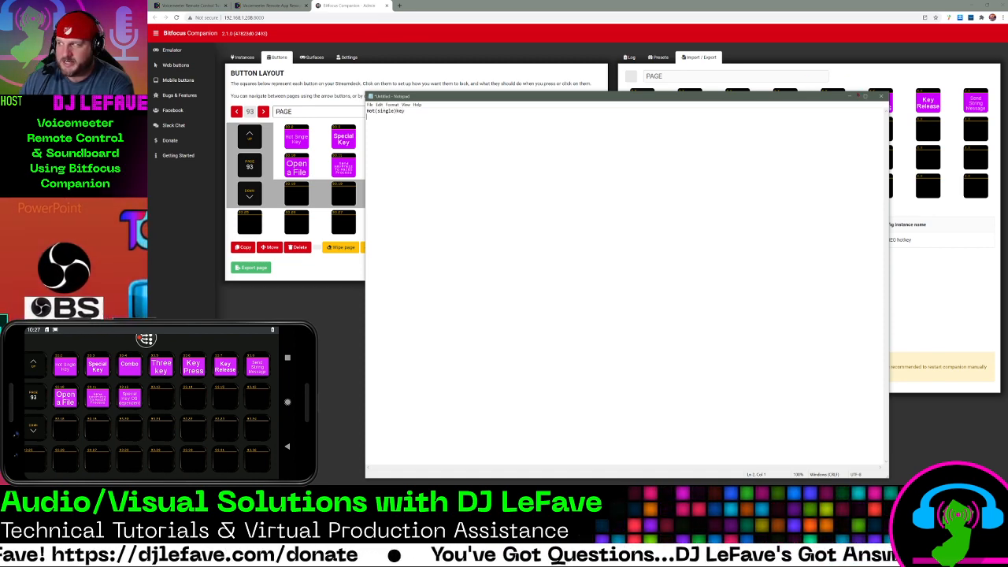
{"action": "left_click", "coordinate": [881, 96]}
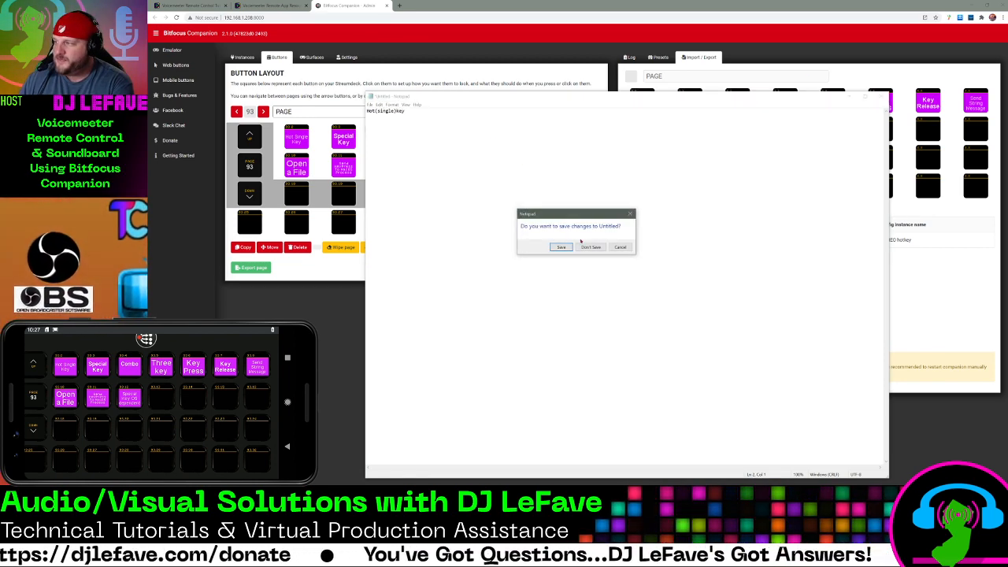
{"action": "left_click", "coordinate": [591, 246]}
Return to page 94 and add a VICREO hotkey: Combination key down action to the empty button 94.4
{"action": "left_click", "coordinate": [249, 194]}
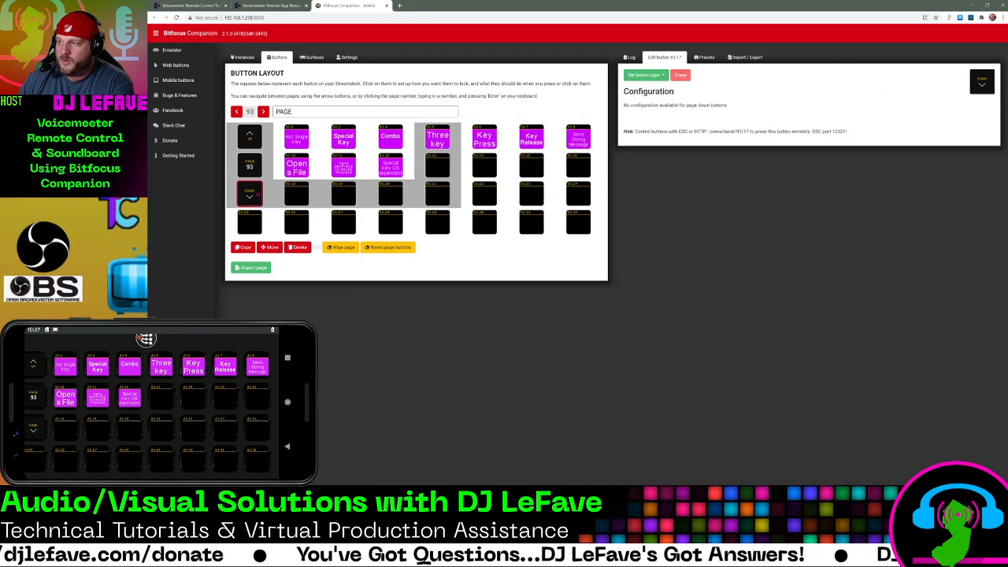
{"action": "left_click", "coordinate": [263, 112]}
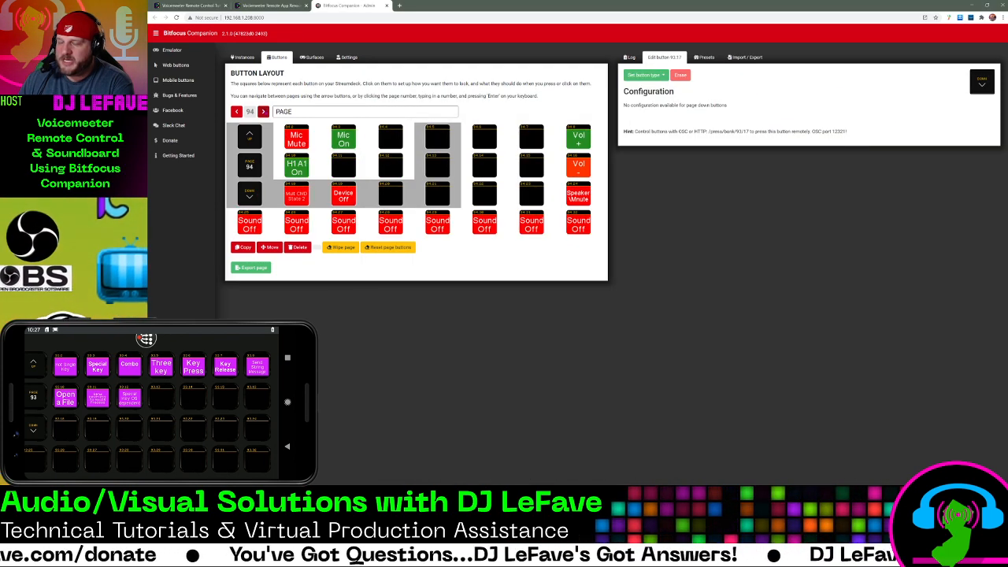
{"action": "left_click", "coordinate": [391, 141]}
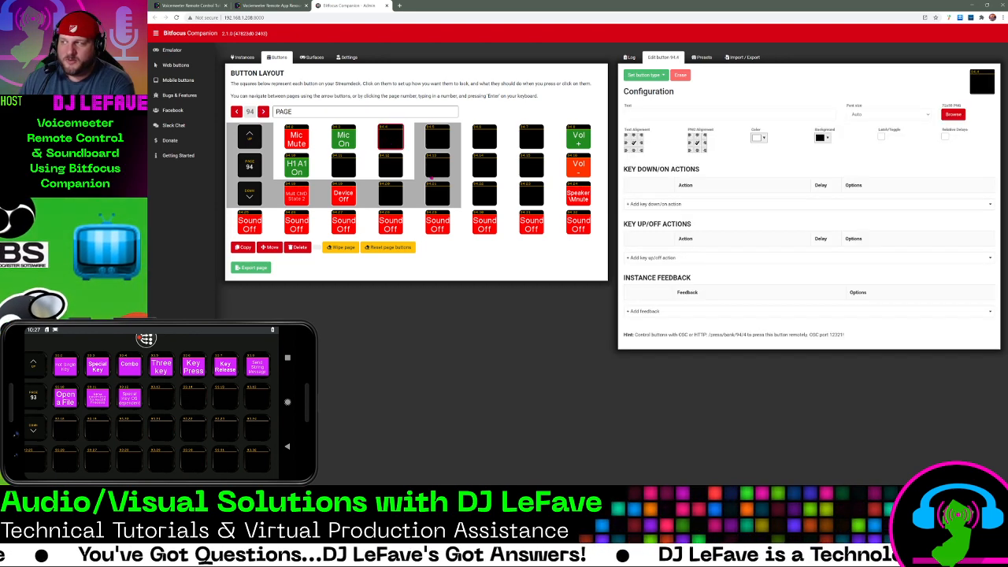
{"action": "left_click", "coordinate": [630, 205]}
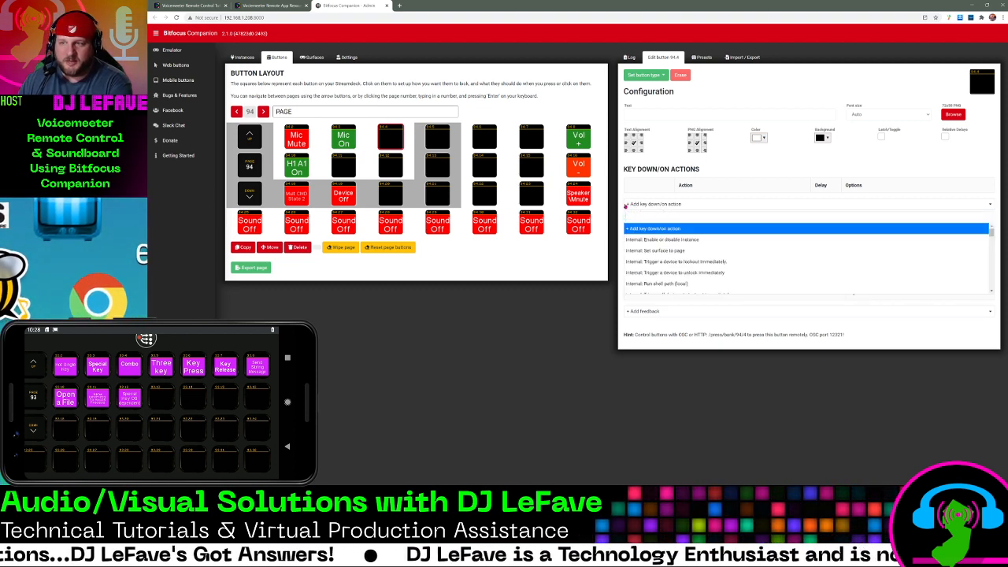
{"action": "type", "text": "Combination"}
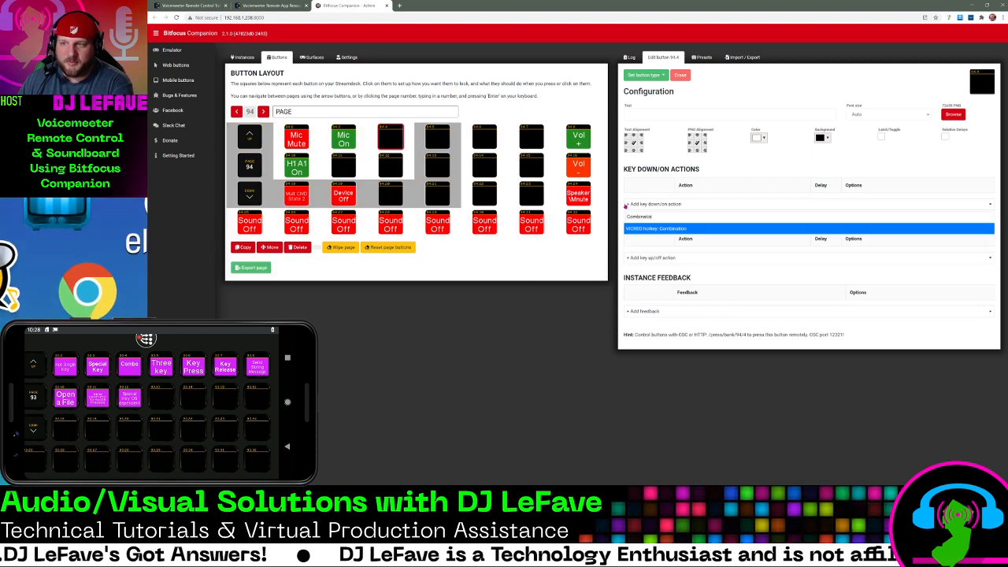
{"action": "key", "text": "Return"}
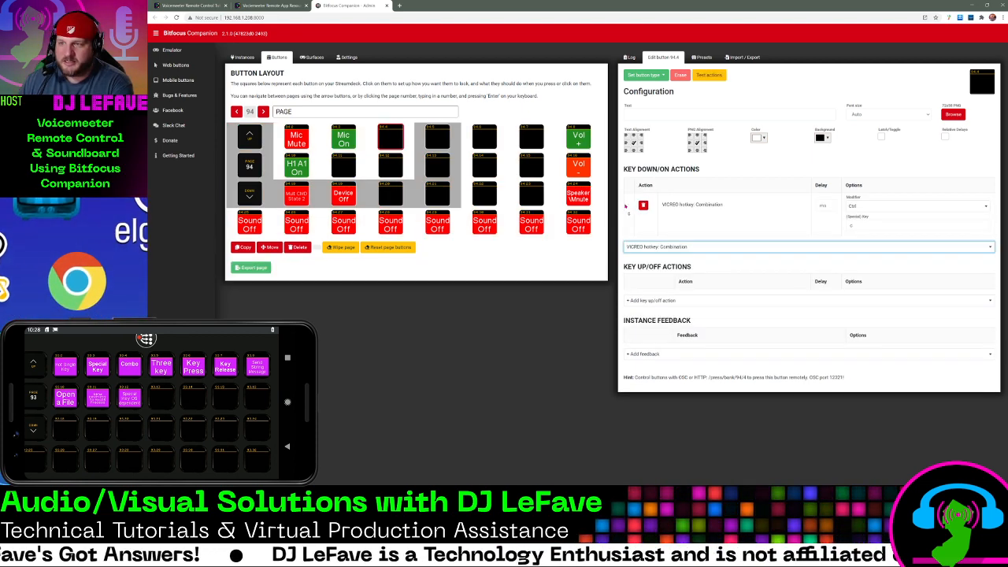